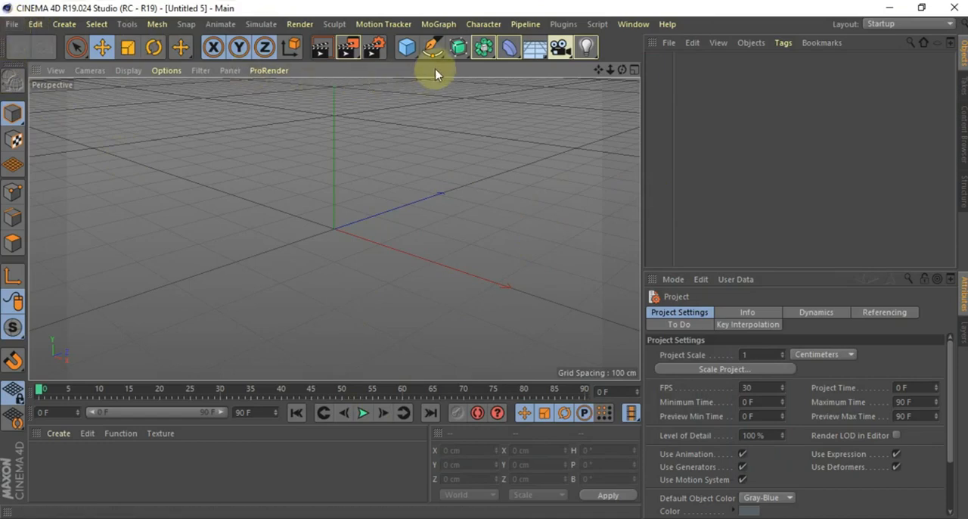
Add a cube primitive and stretch it along the X axis to about 369 cm
click(409, 48)
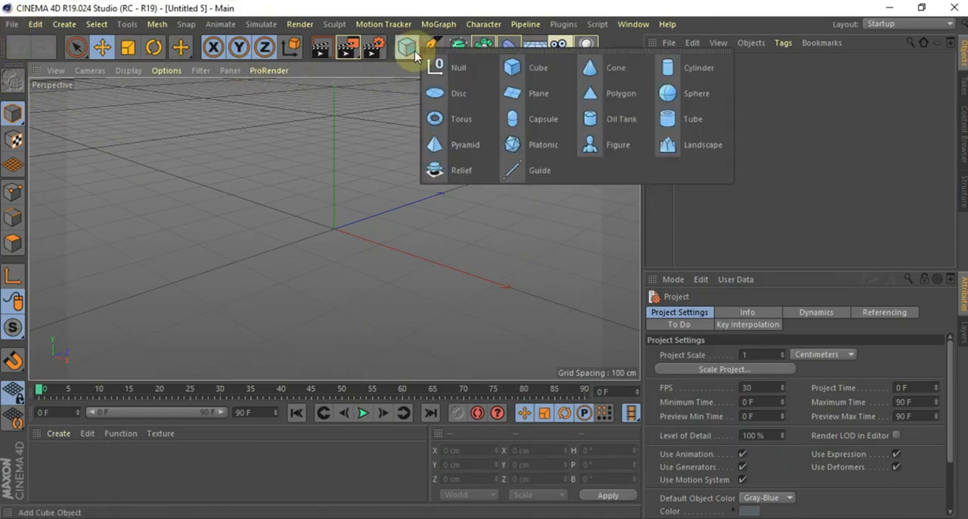
click(523, 79)
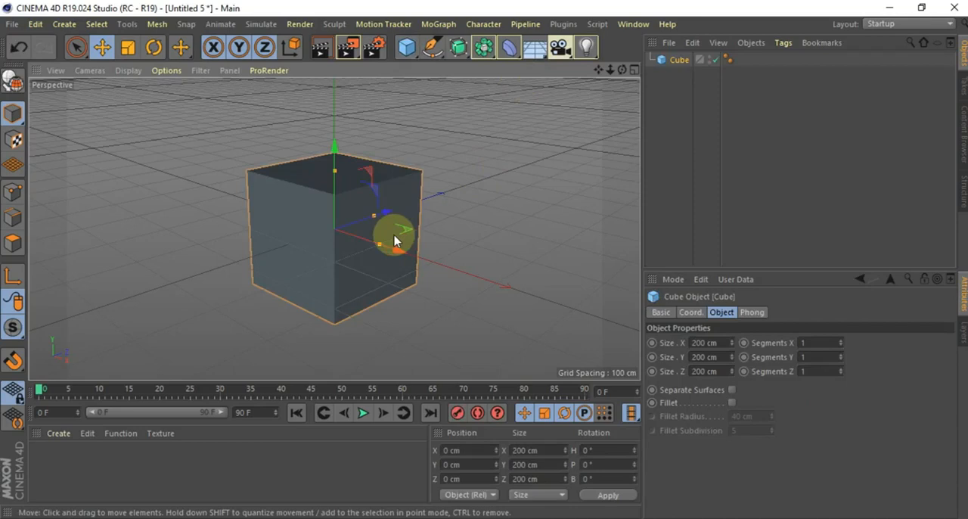
drag(394, 240, 387, 259)
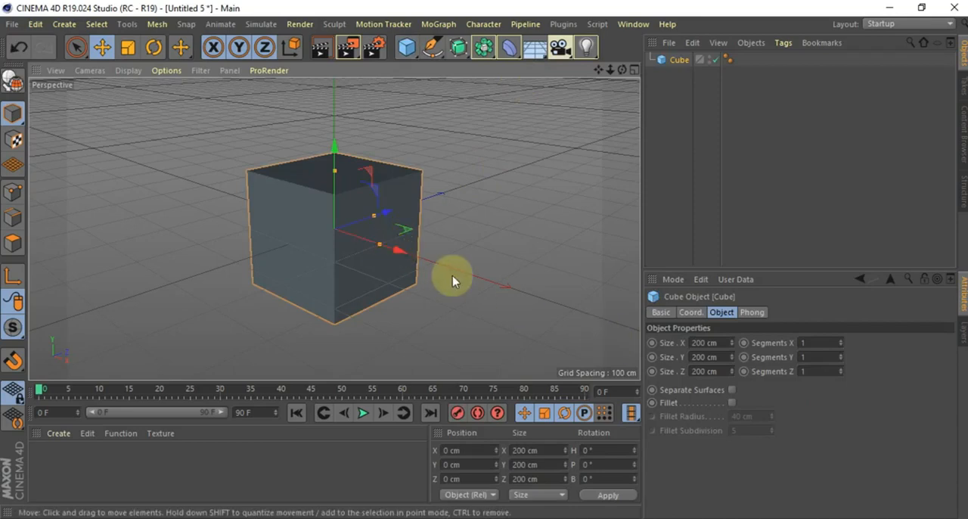
drag(393, 245, 419, 266)
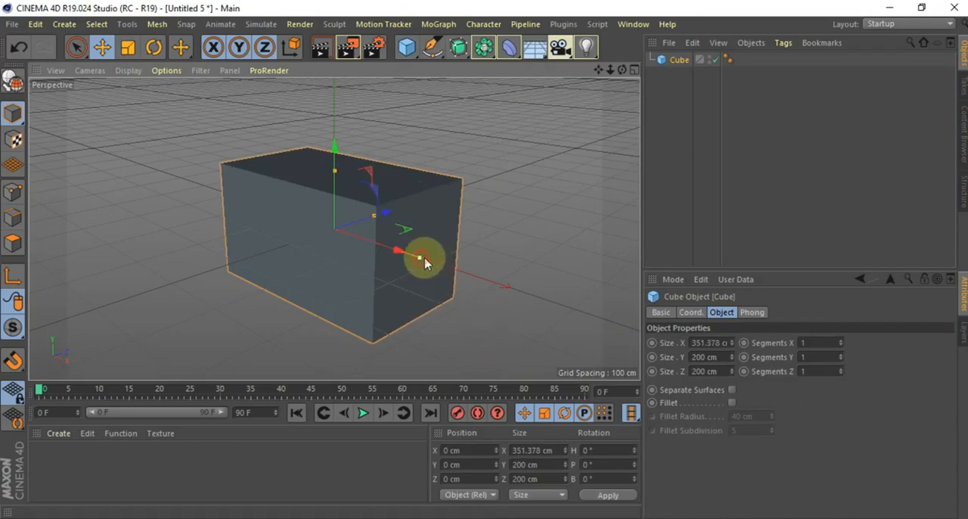
drag(424, 262, 428, 264)
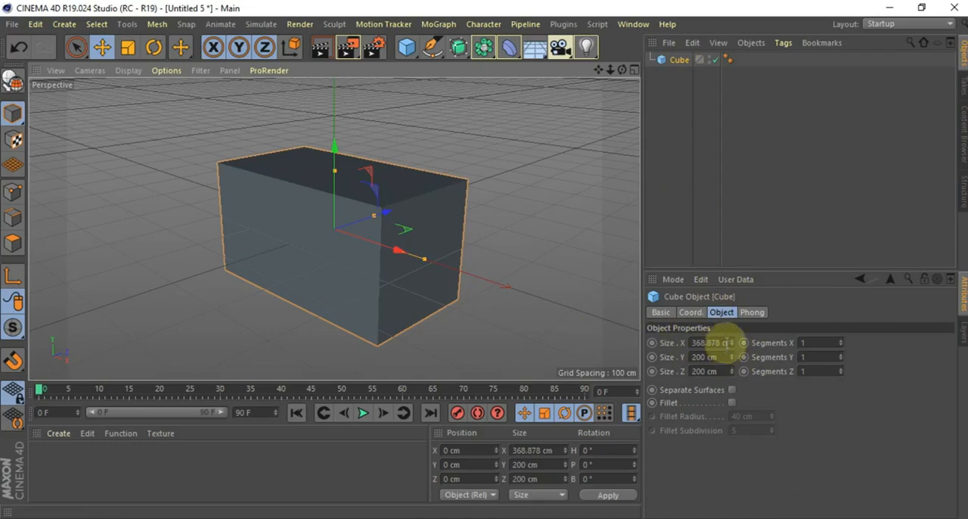
Set the cube's X size to 400 cm and rename the object as water
click(711, 343)
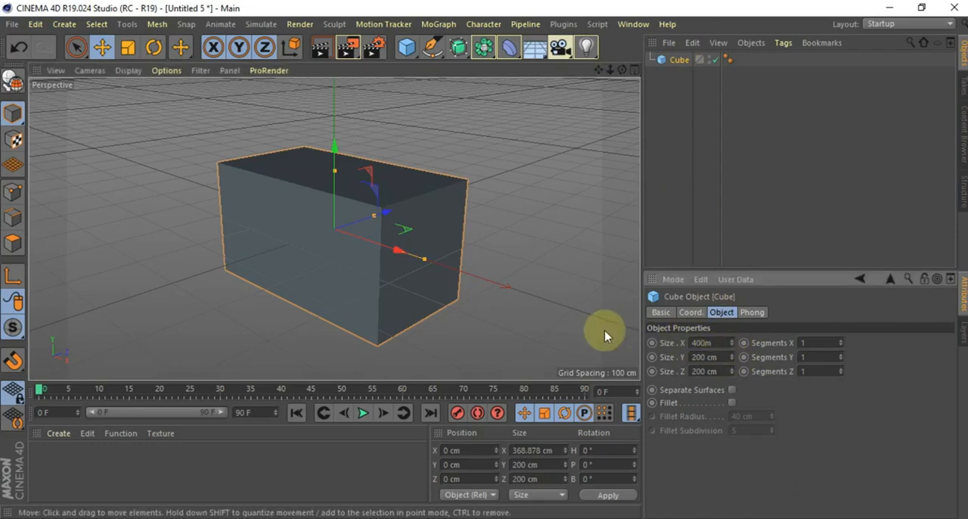
key(Return)
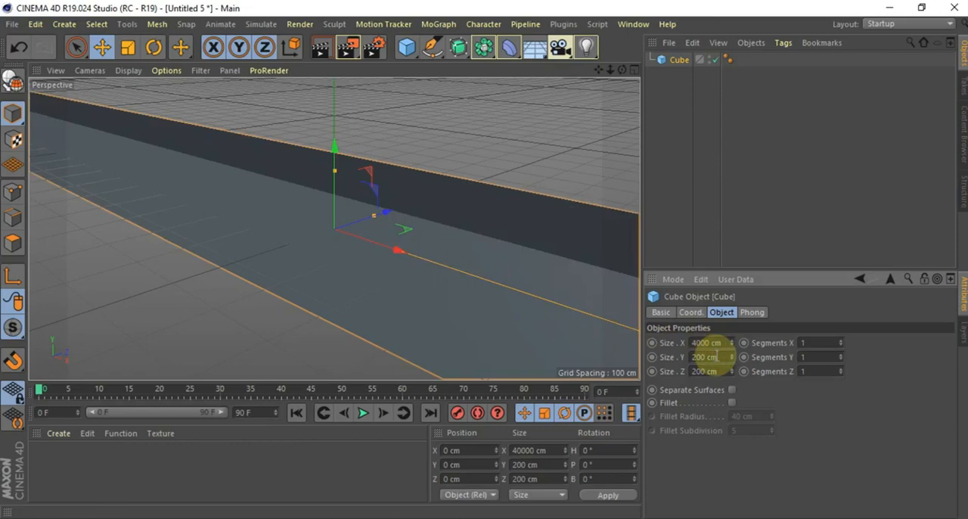
key(Return)
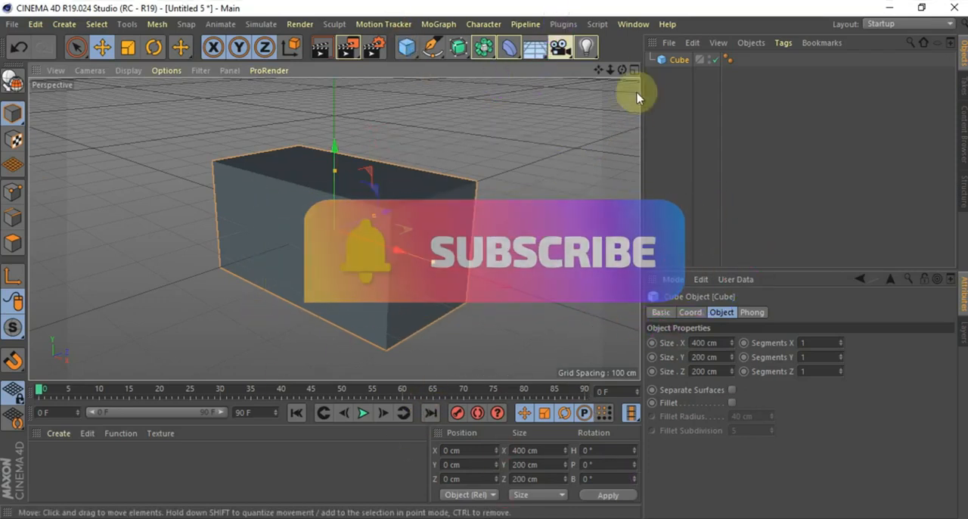
double_click(679, 59)
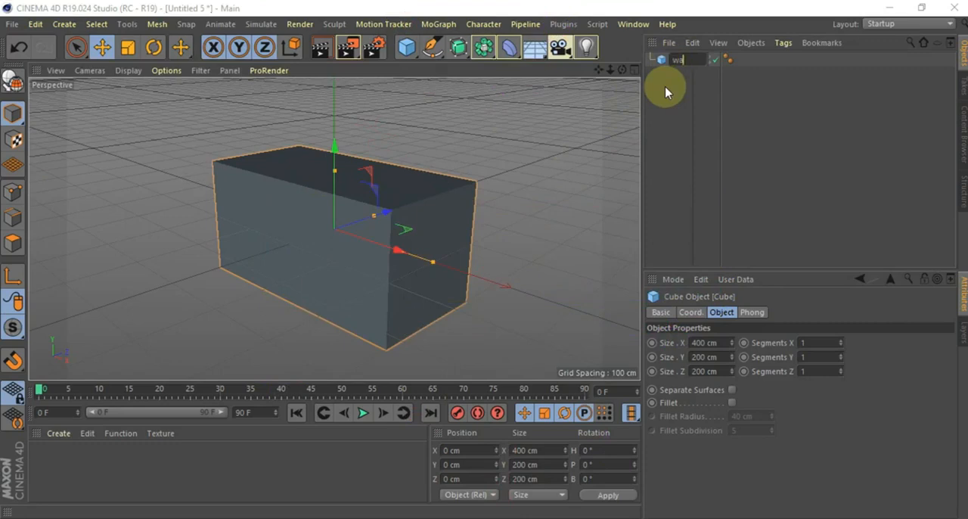
key(Return)
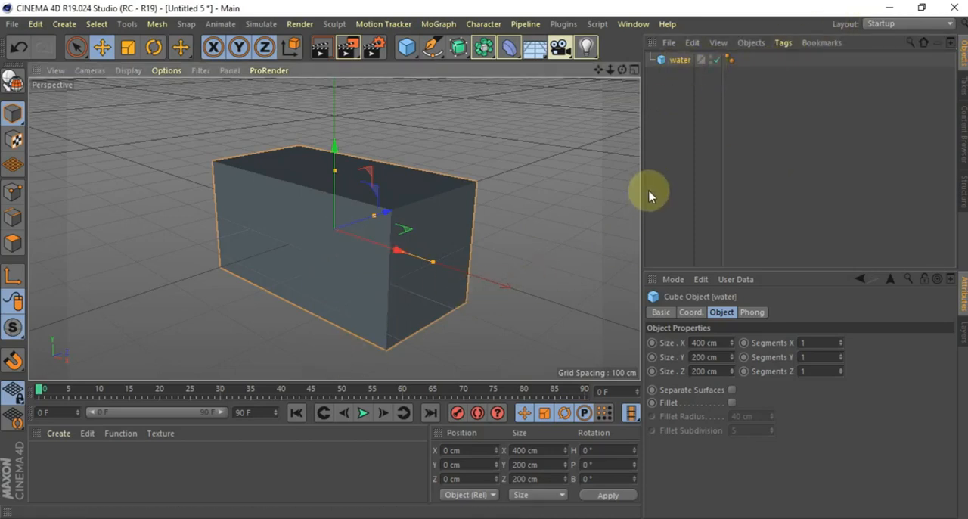
key(shift+c)
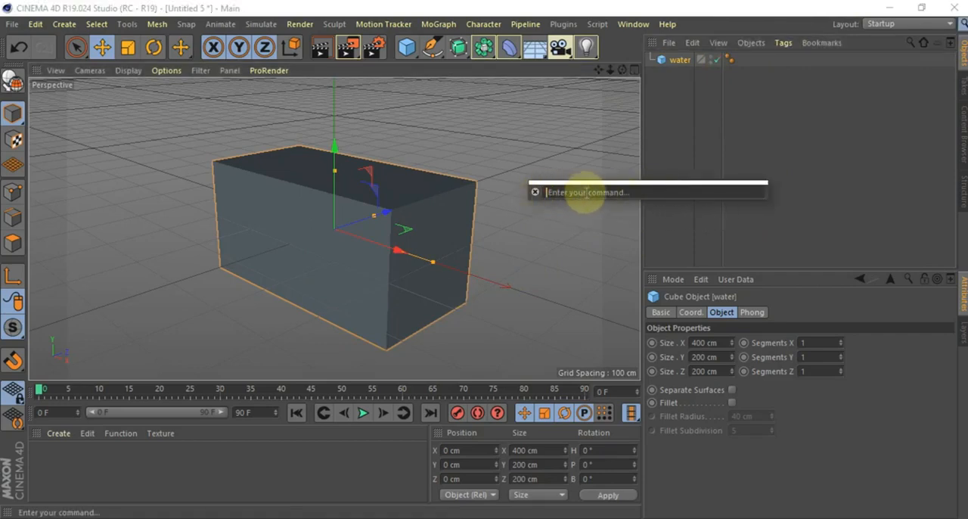
text(d)
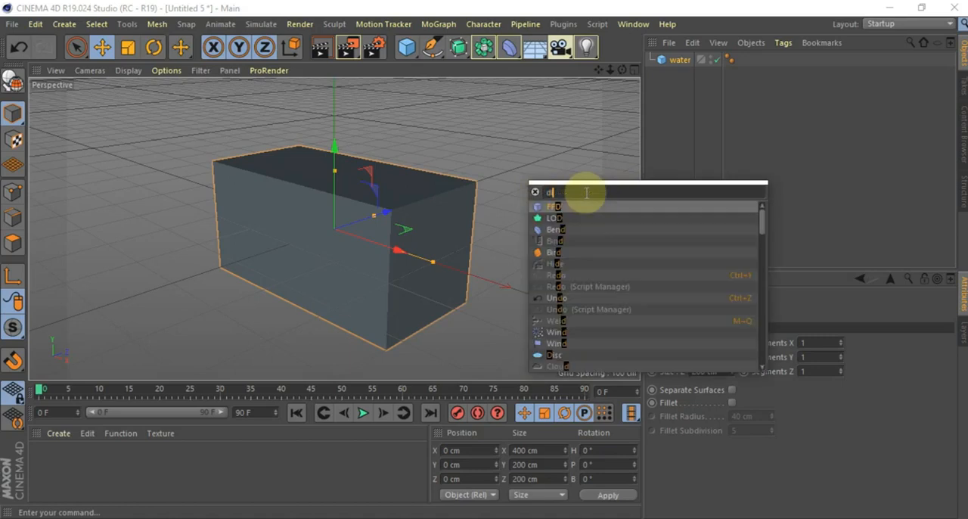
text(ispl)
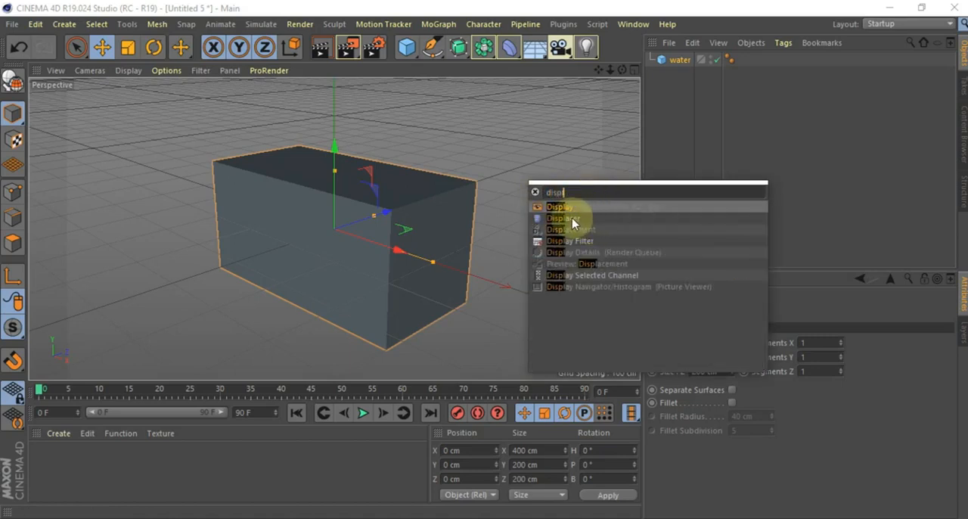
click(668, 137)
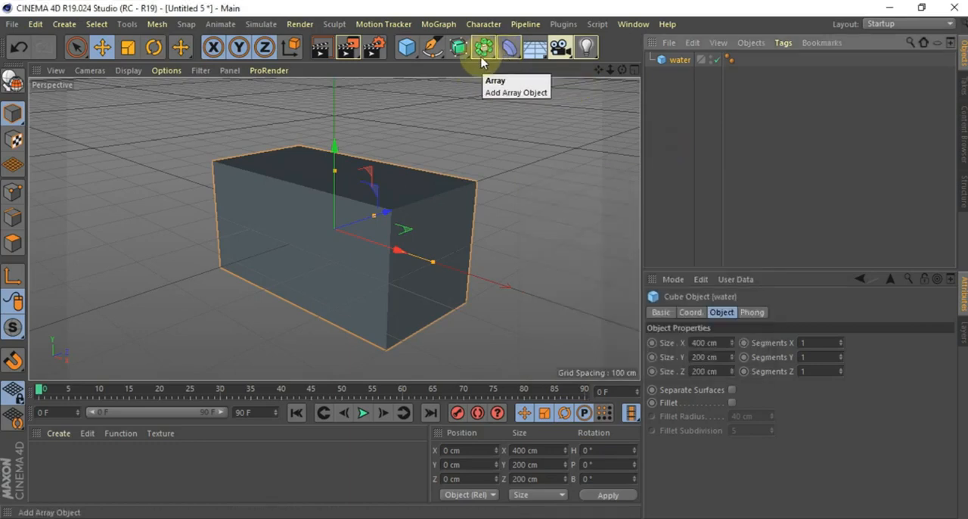
Add a Displacer deformer and make it a child of the water object
click(511, 51)
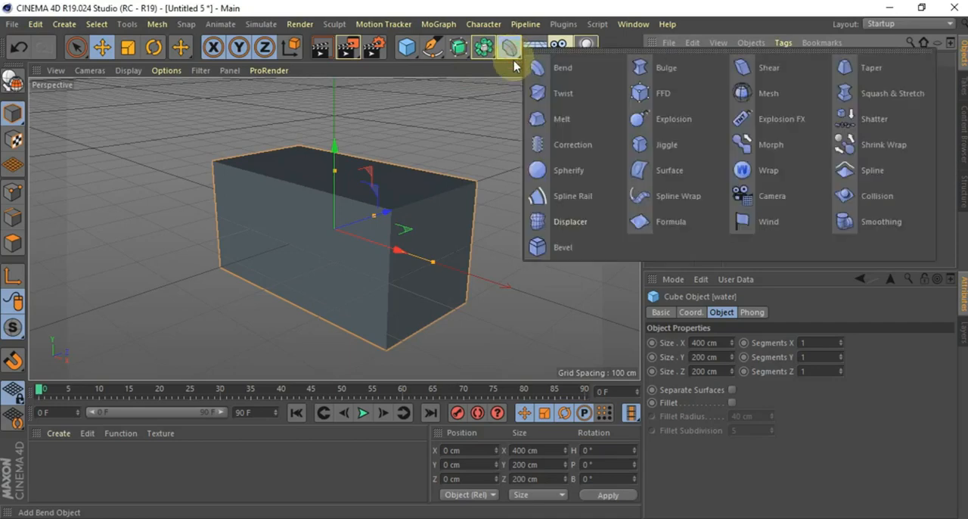
click(584, 221)
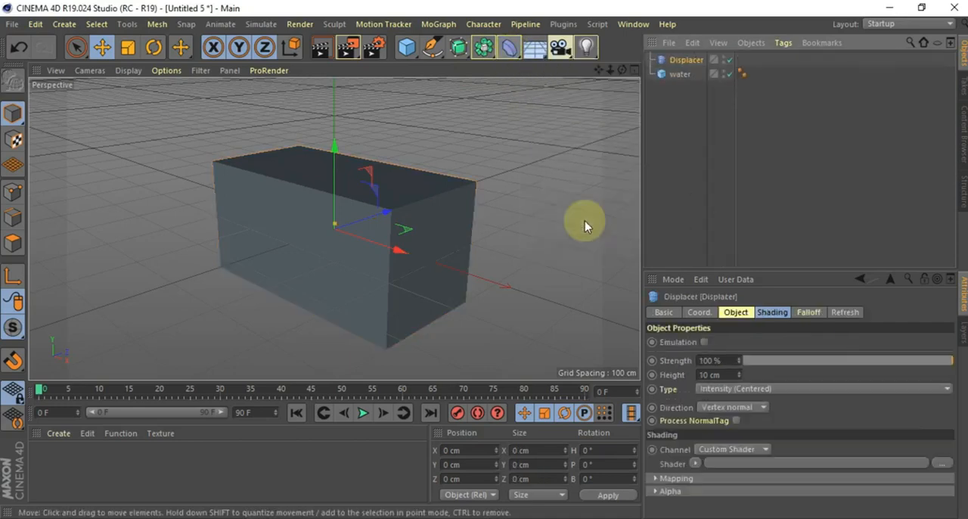
click(681, 75)
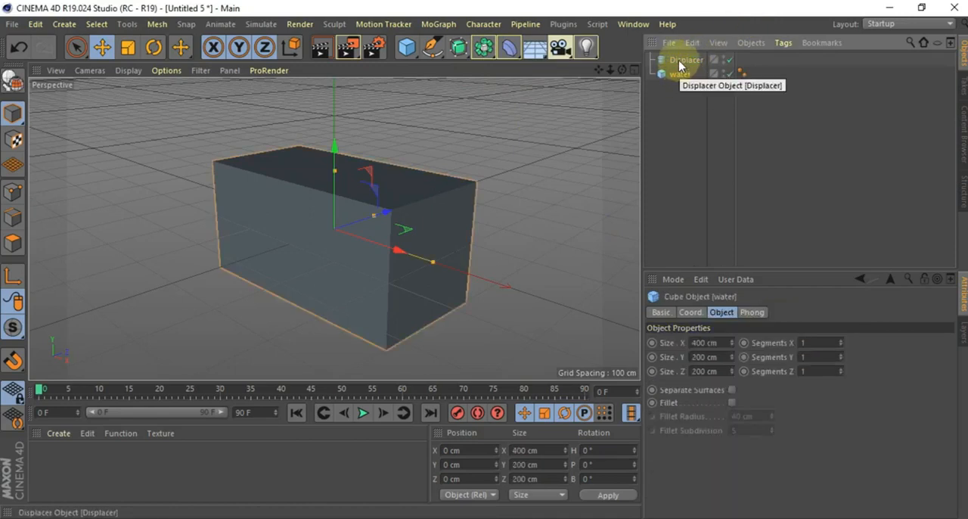
drag(677, 78, 675, 61)
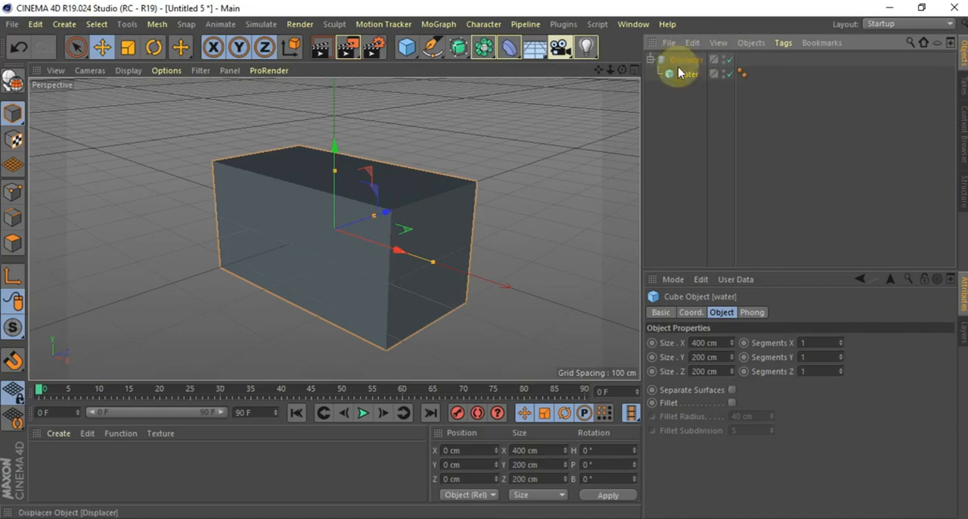
mouse_move(680, 76)
mouse_down()
mouse_move(669, 61)
mouse_move(688, 60)
mouse_up()
click(687, 72)
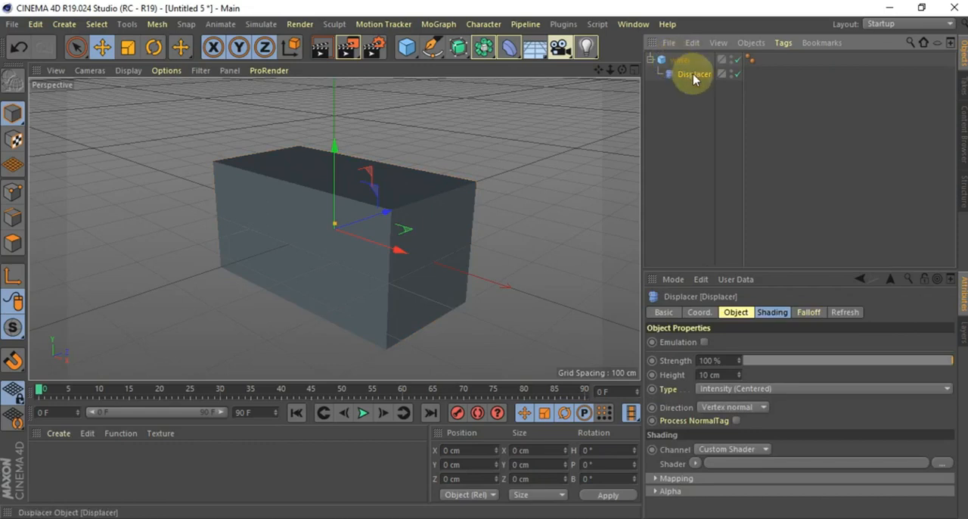
Set the water cube's segments to 70 in X and 50 in Z, and display the view in Gouraud Shading (Lines)
click(680, 60)
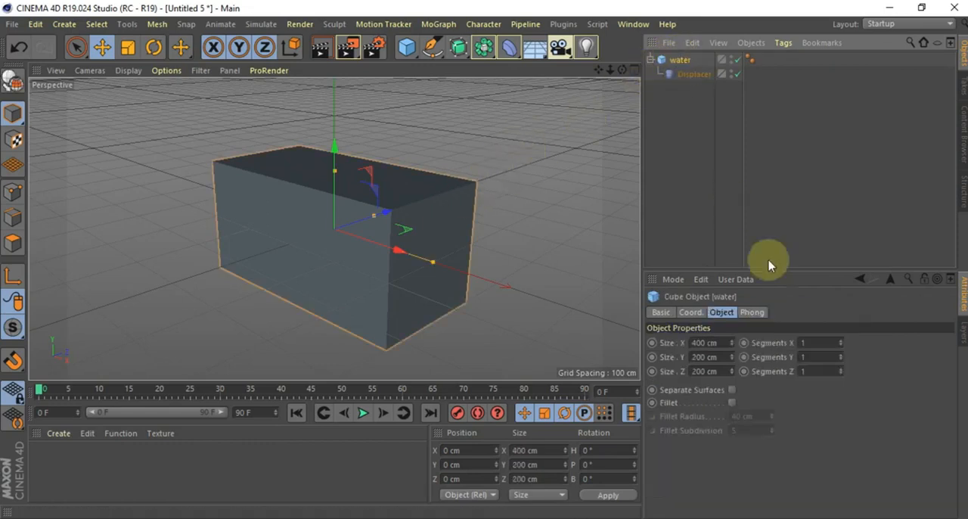
click(814, 342)
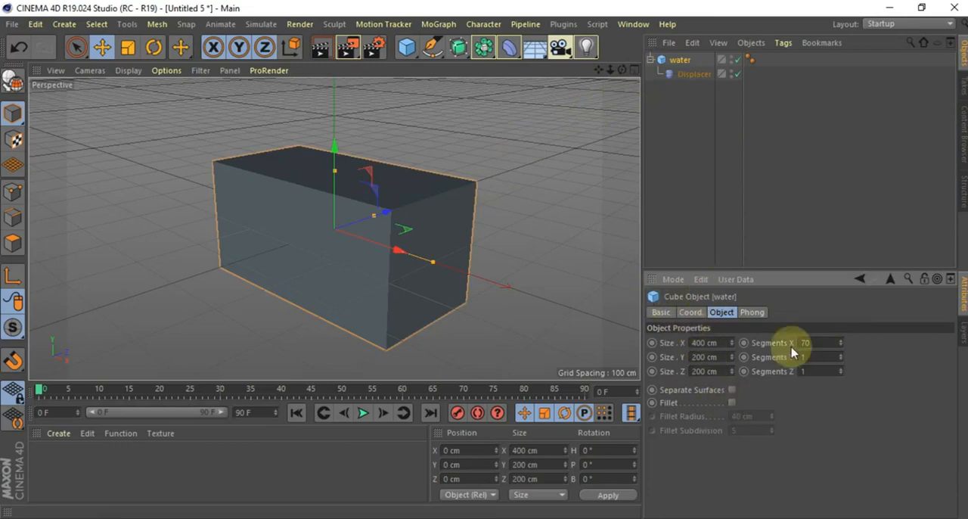
double_click(812, 372)
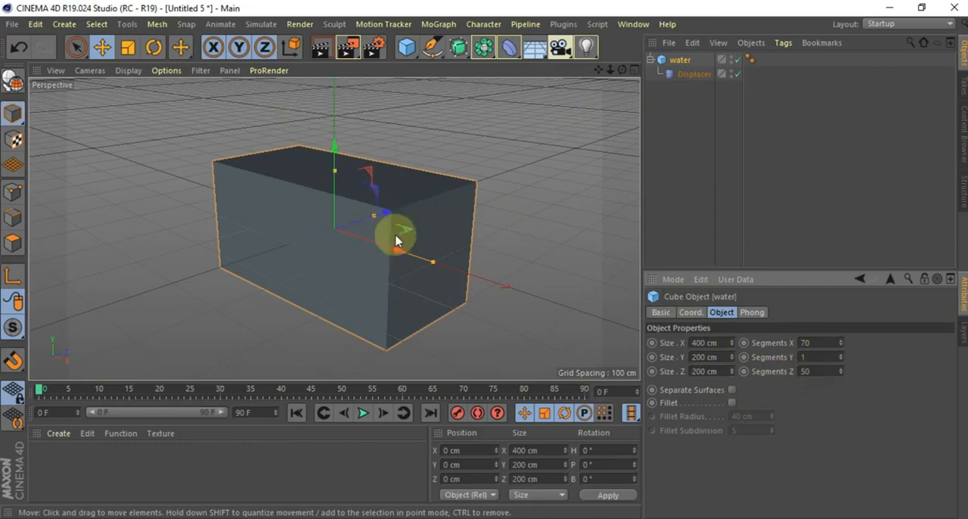
click(128, 72)
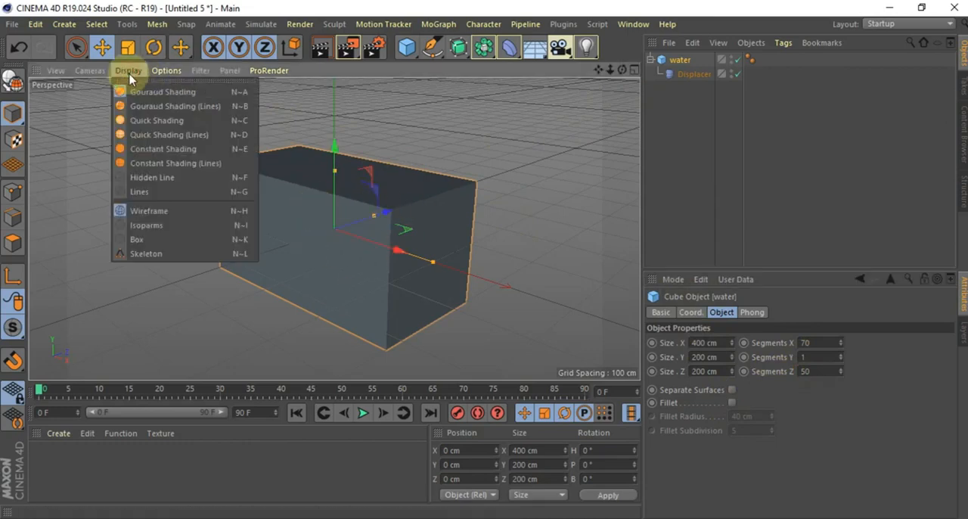
click(218, 108)
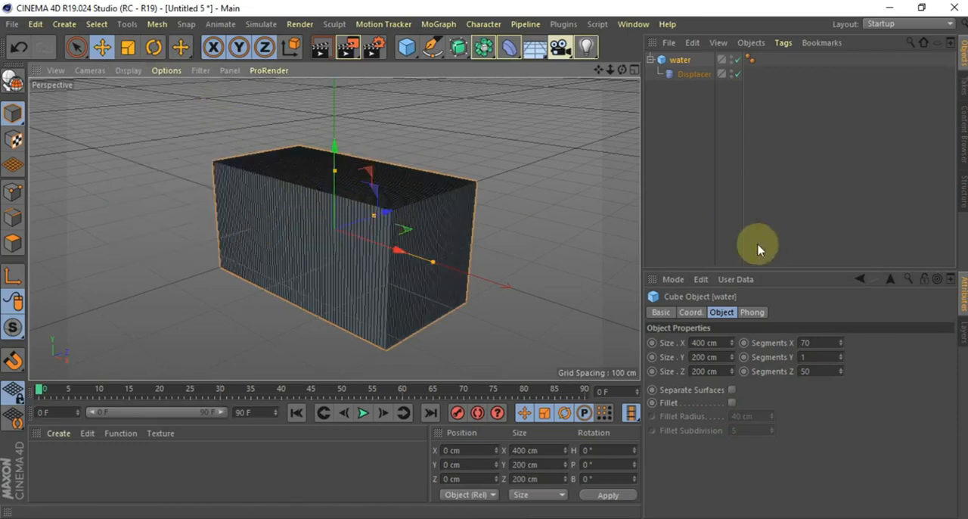
Assign a Noise shader to the Displacer's shading channel
click(691, 74)
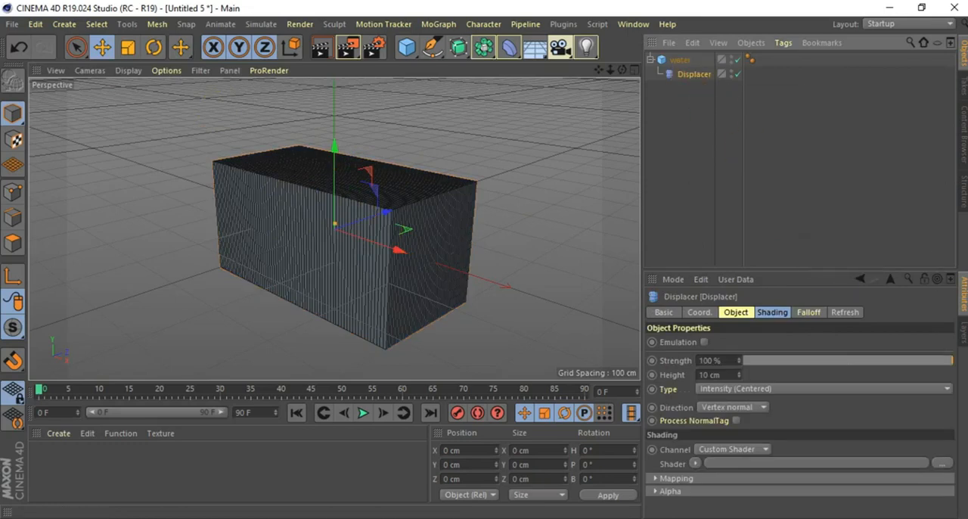
click(664, 313)
click(700, 313)
click(735, 313)
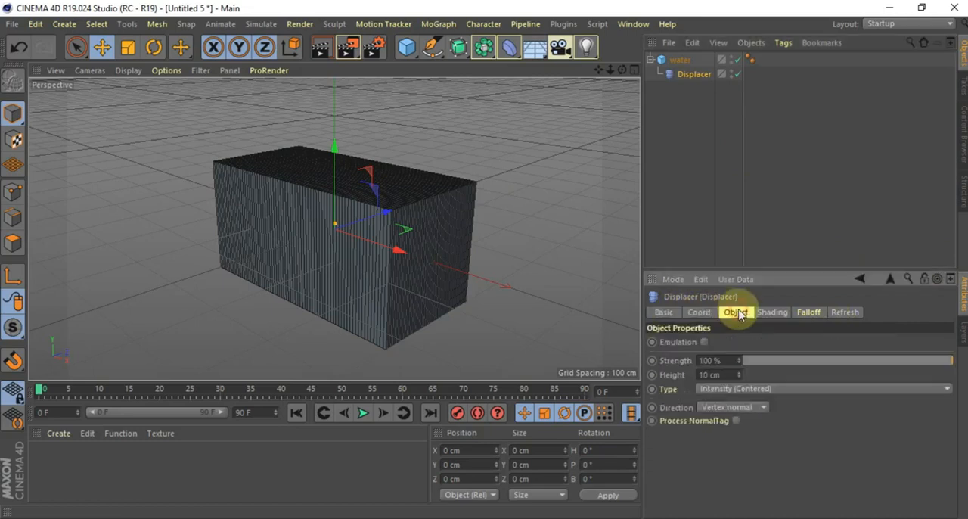
click(771, 312)
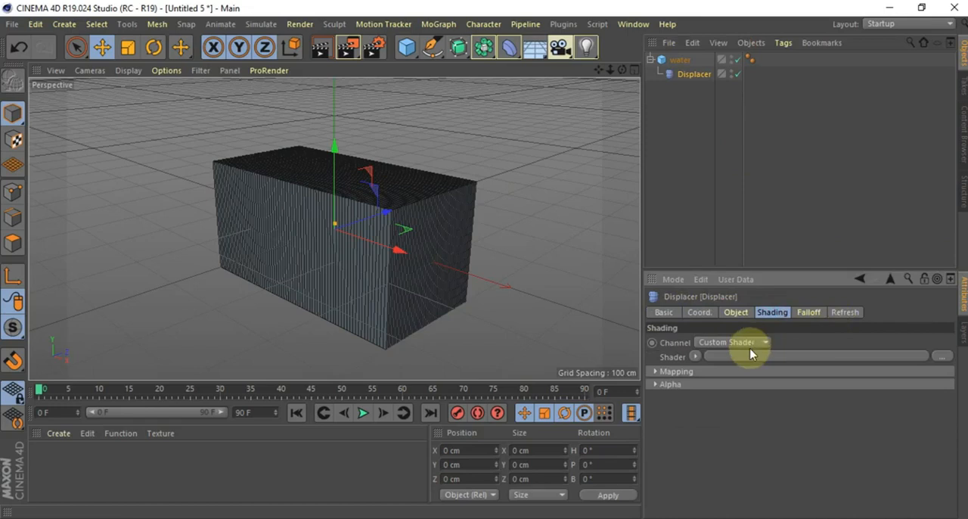
click(696, 357)
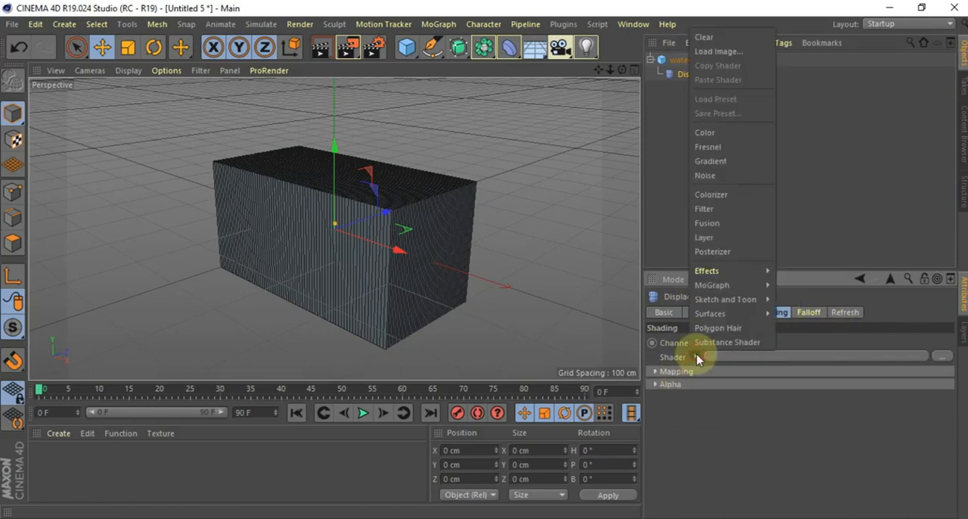
click(709, 178)
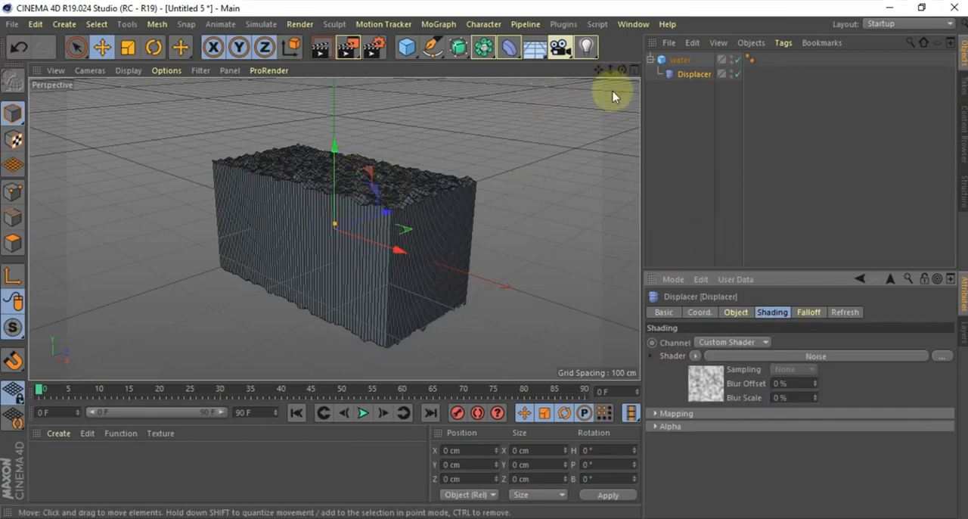
Change the noise type of the Displacer's Noise shader to Turbulence
drag(610, 70, 631, 69)
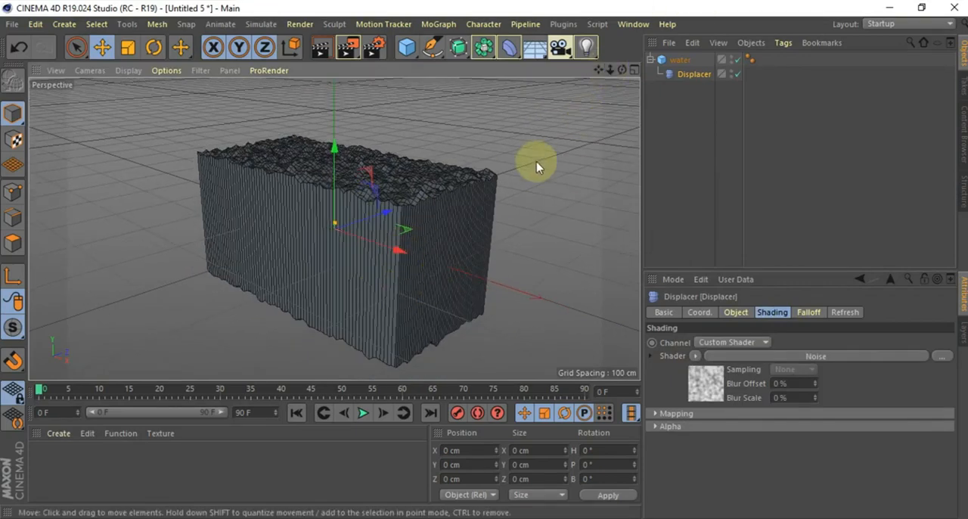
drag(622, 70, 705, 71)
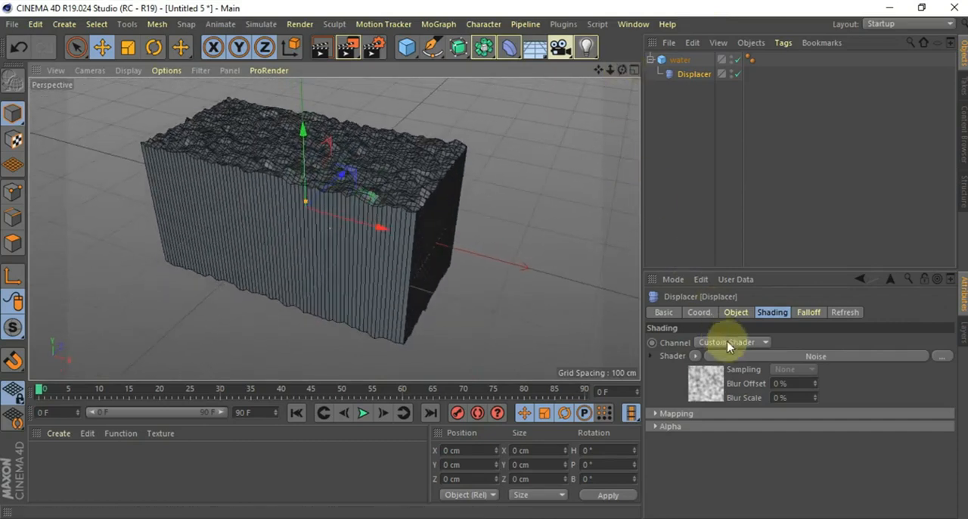
click(702, 384)
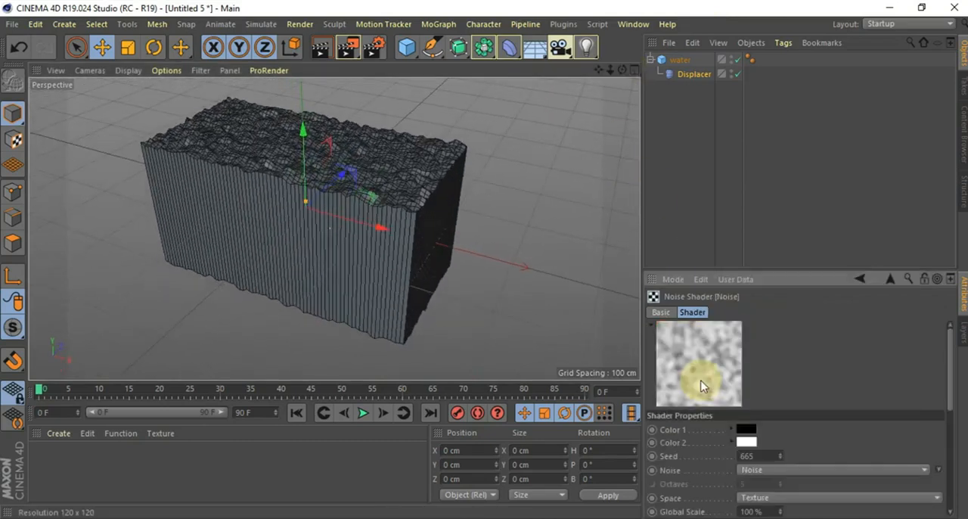
drag(949, 376, 936, 402)
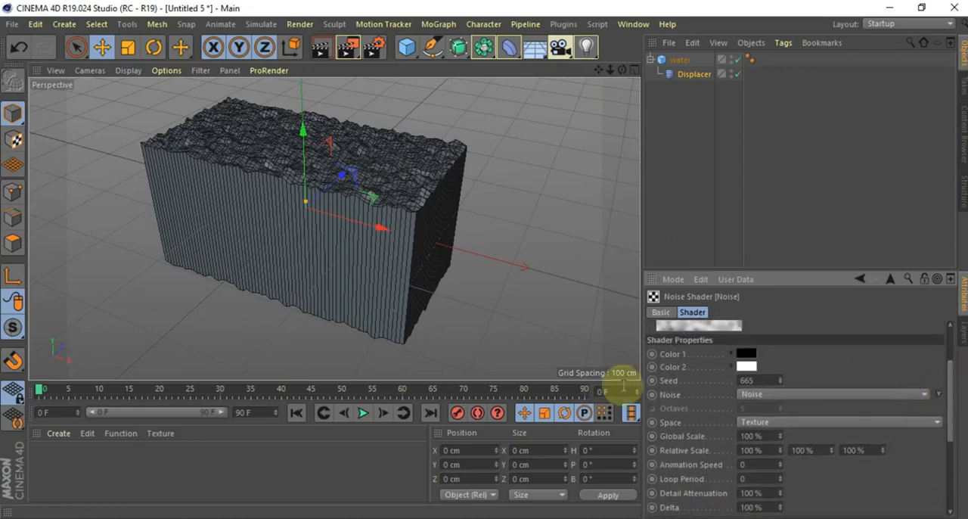
click(763, 394)
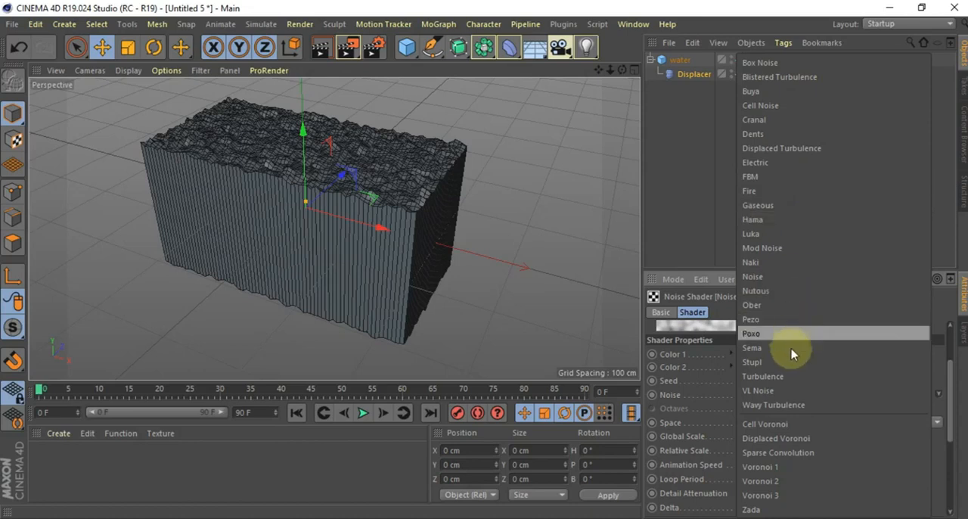
click(787, 378)
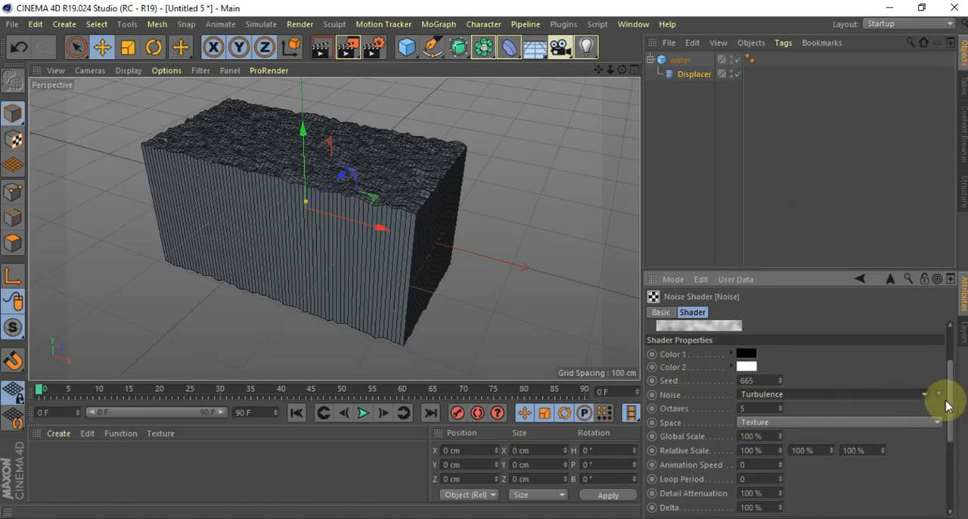
Set the Noise shader's animation speed to 1 and play the timeline to preview the moving surface
drag(950, 389, 947, 424)
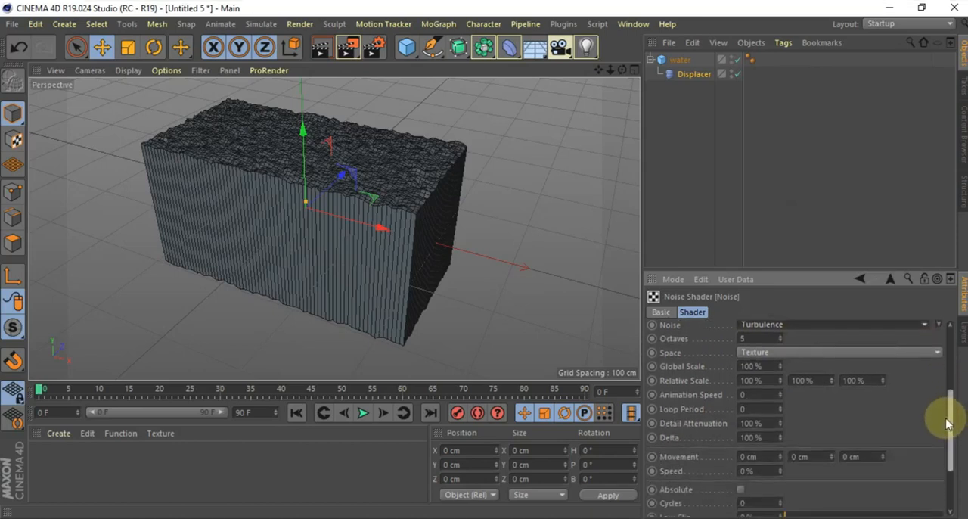
click(741, 395)
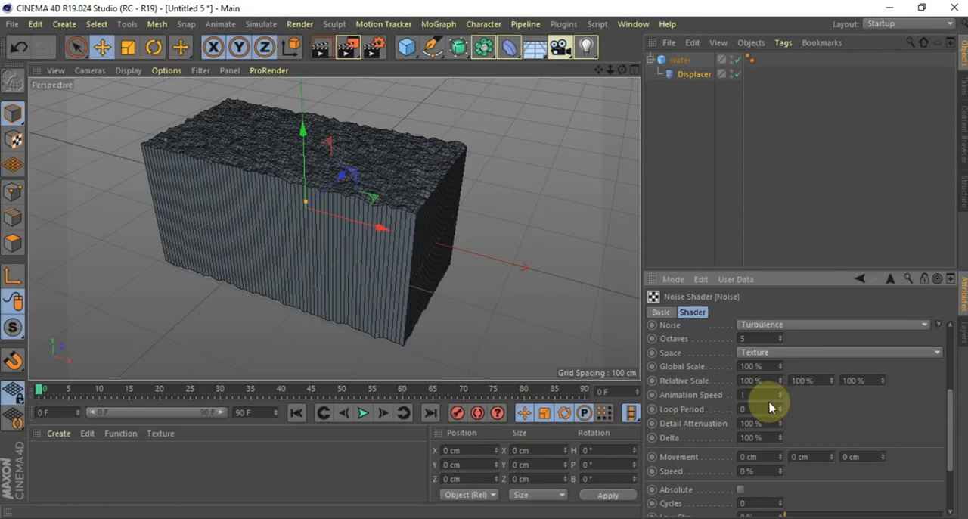
text(1)
key(Return)
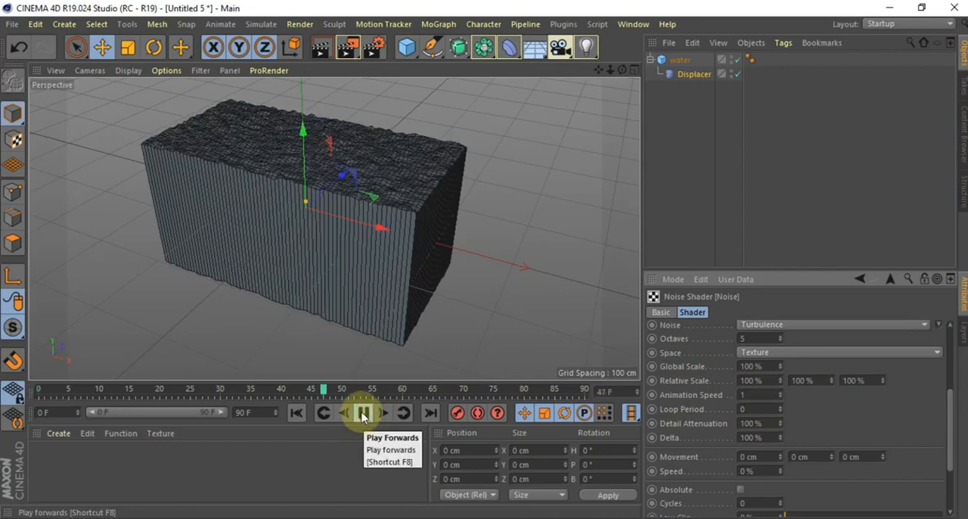
click(346, 239)
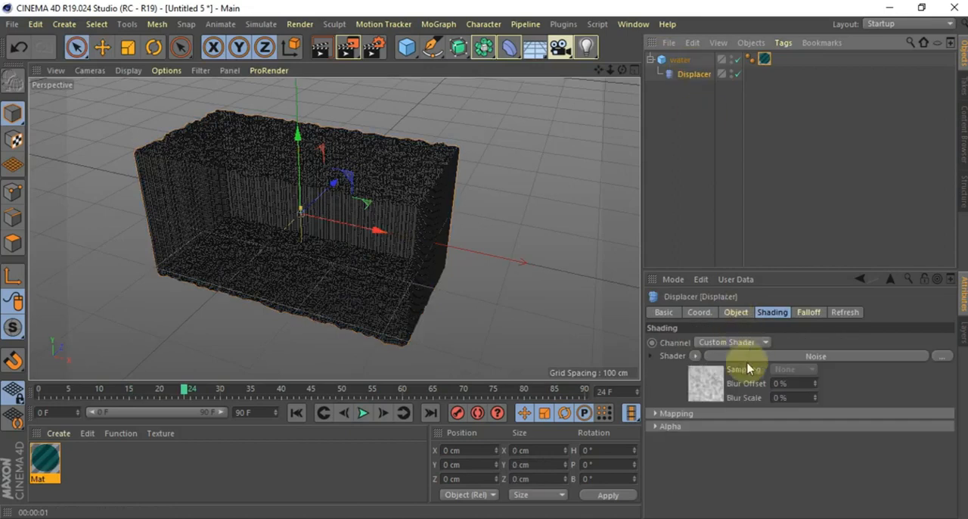
Increase the global scale of the Displacer's Noise shader to 216 %
click(705, 384)
drag(951, 346, 953, 415)
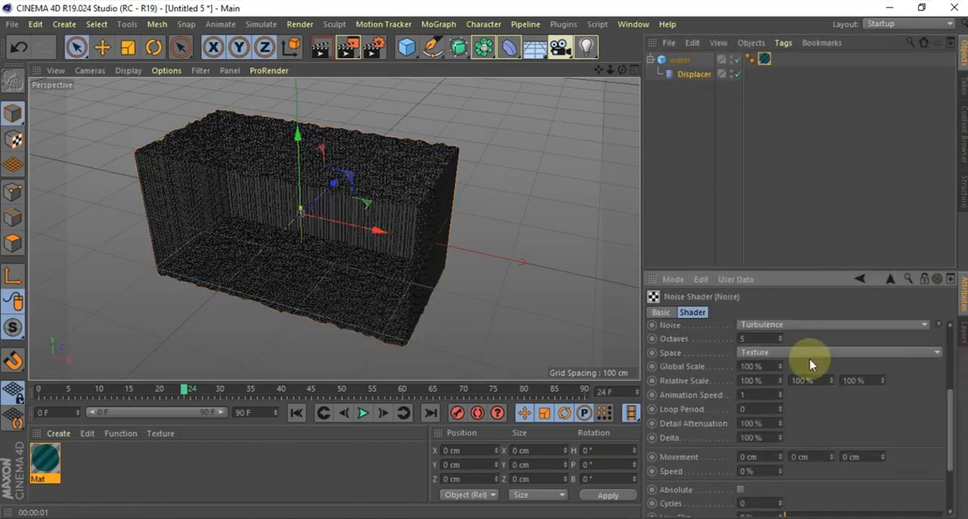
drag(781, 368, 866, 368)
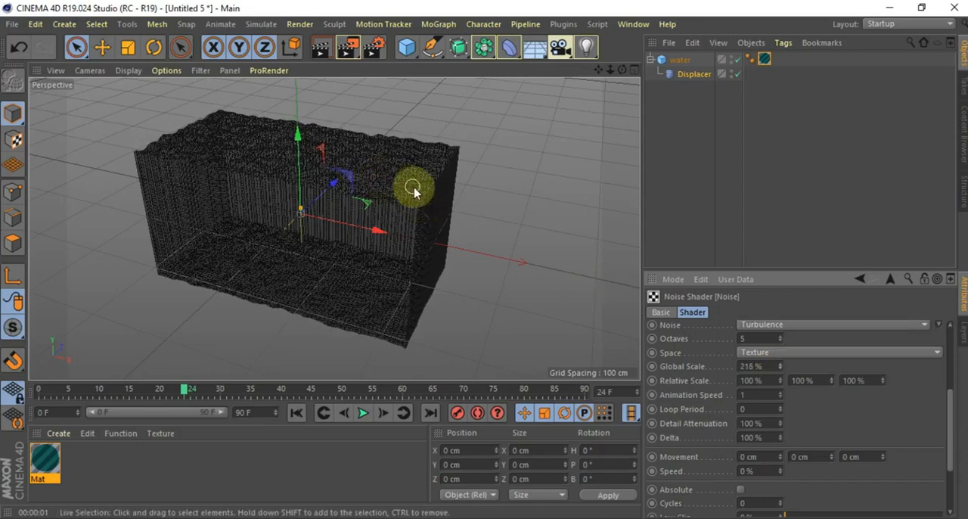
scroll(944, 439, down, 3)
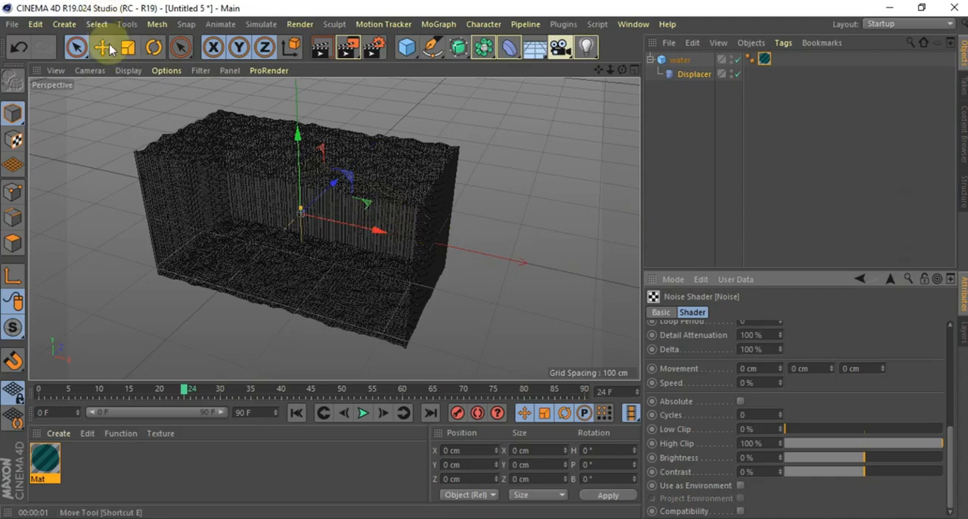
Add a second cube sized 400 cm in X and round its edges with a 5 cm fillet radius
click(409, 47)
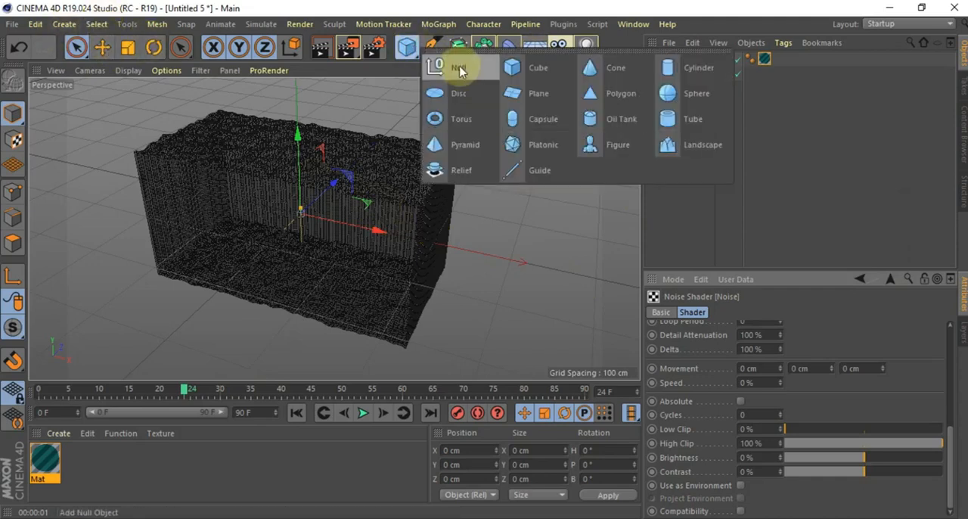
click(546, 72)
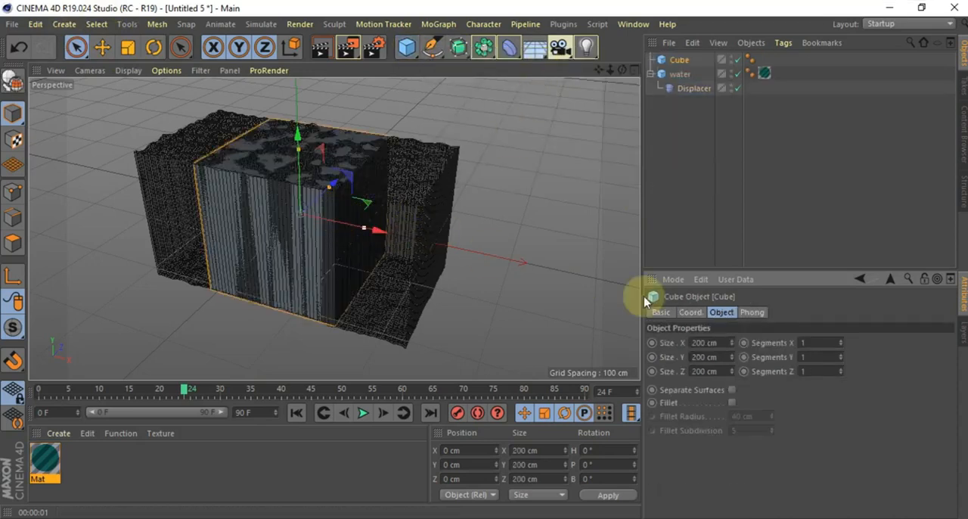
click(722, 341)
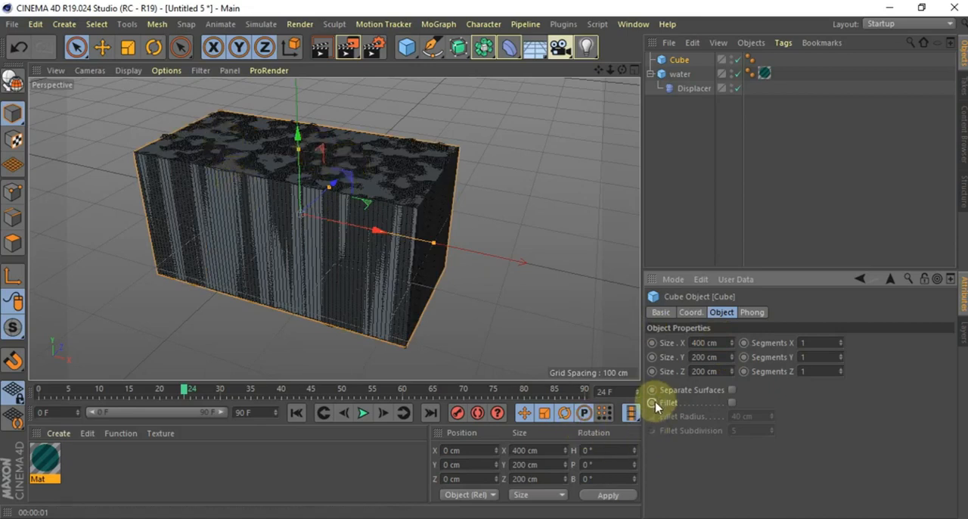
click(732, 403)
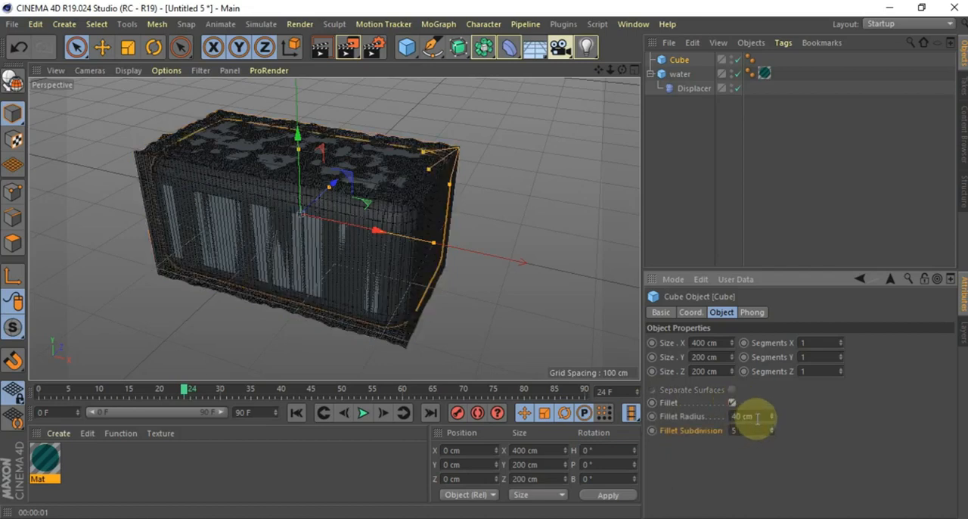
click(757, 416)
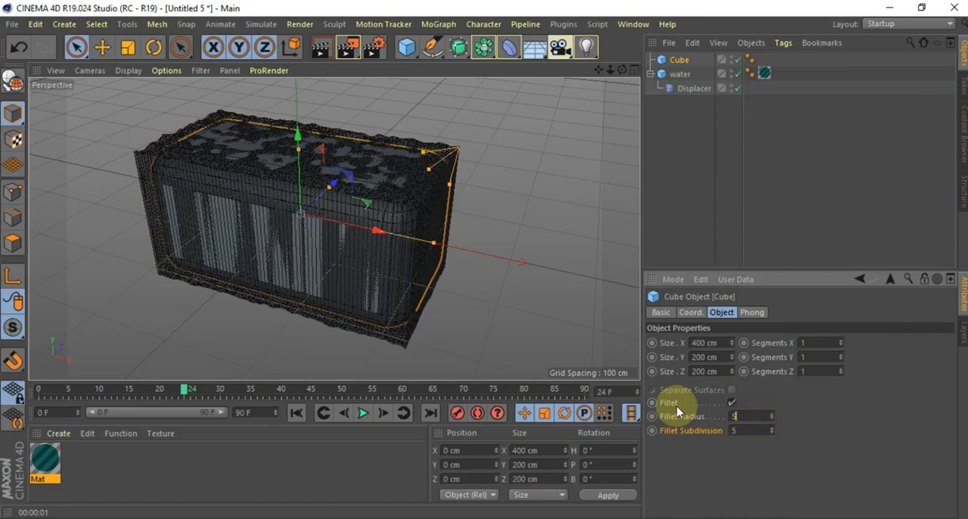
key(Return)
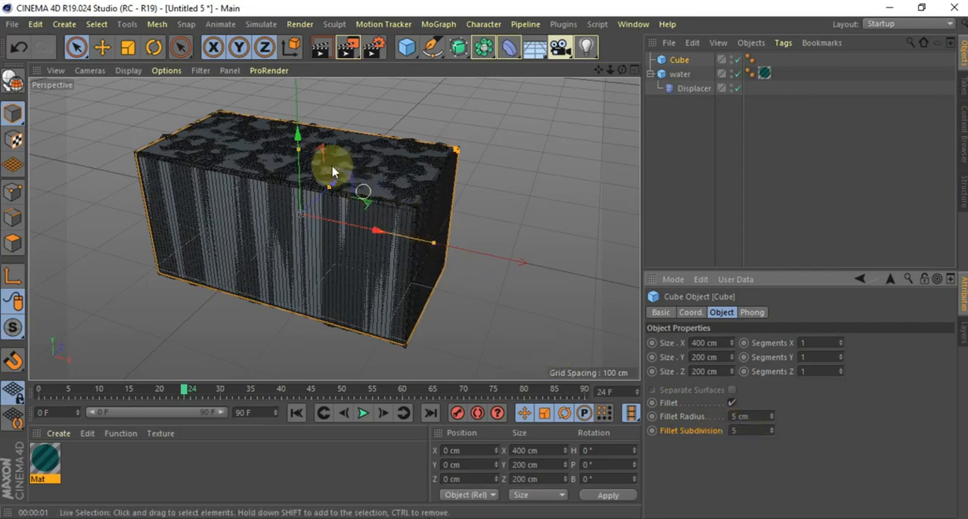
Make the new cube editable and lower its top polygon to about -82 cm in Y to hollow it into a container
click(10, 82)
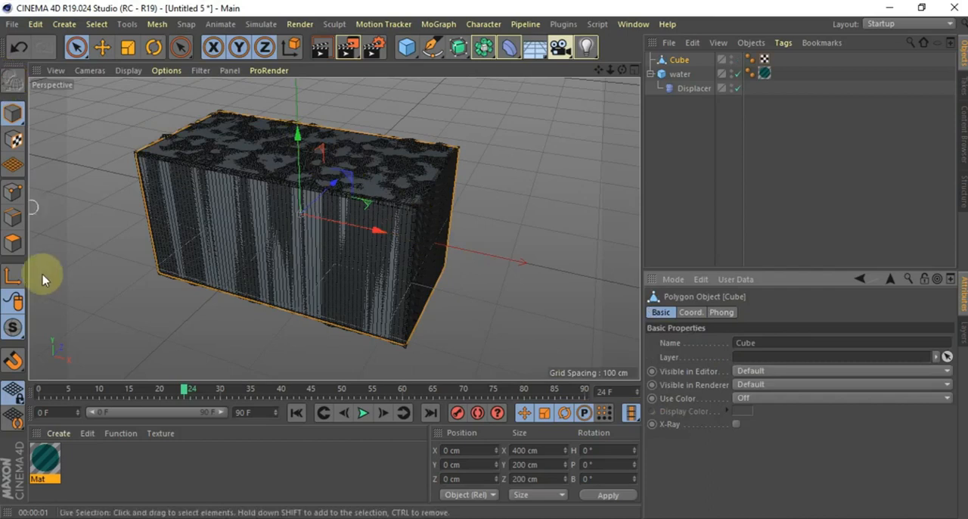
click(14, 242)
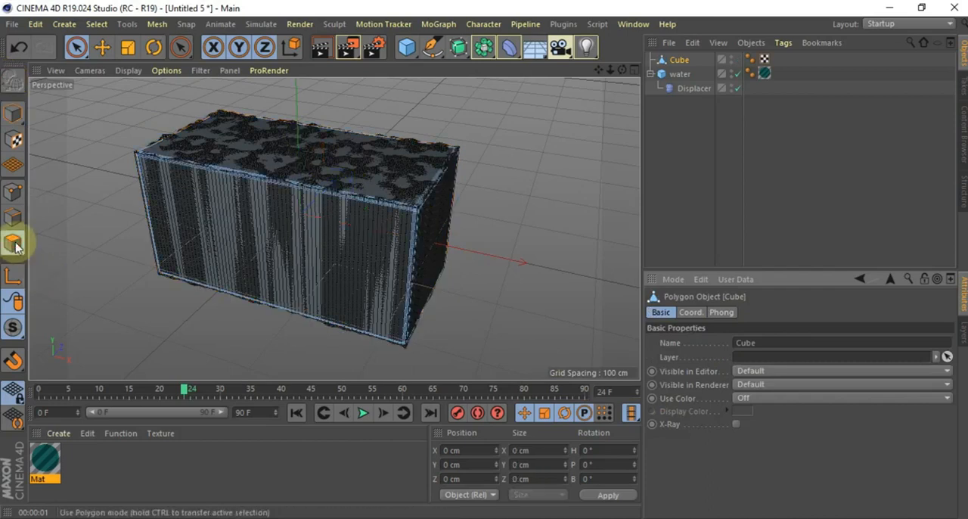
click(324, 158)
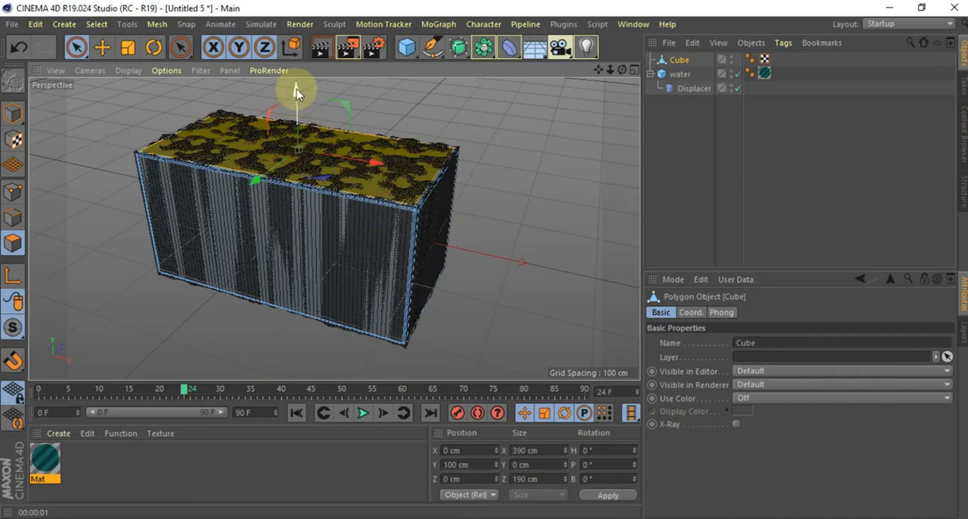
drag(297, 90, 289, 212)
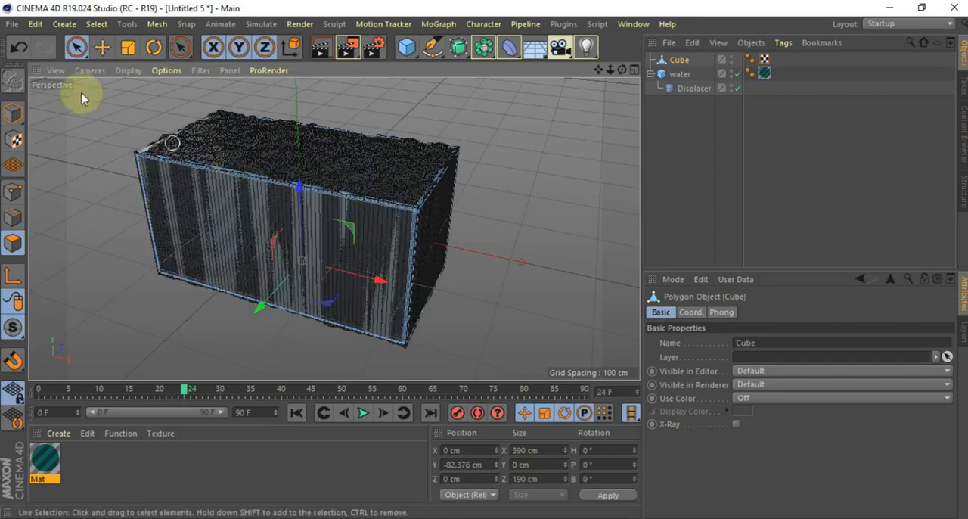
click(12, 113)
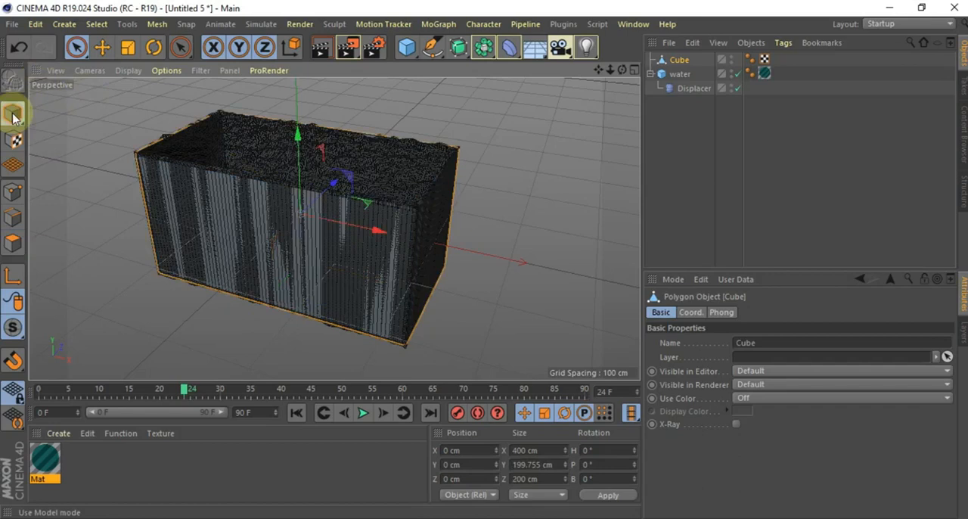
Scale the water object down uniformly to about 385 × 193 × 193 cm so it fits inside the container
click(263, 158)
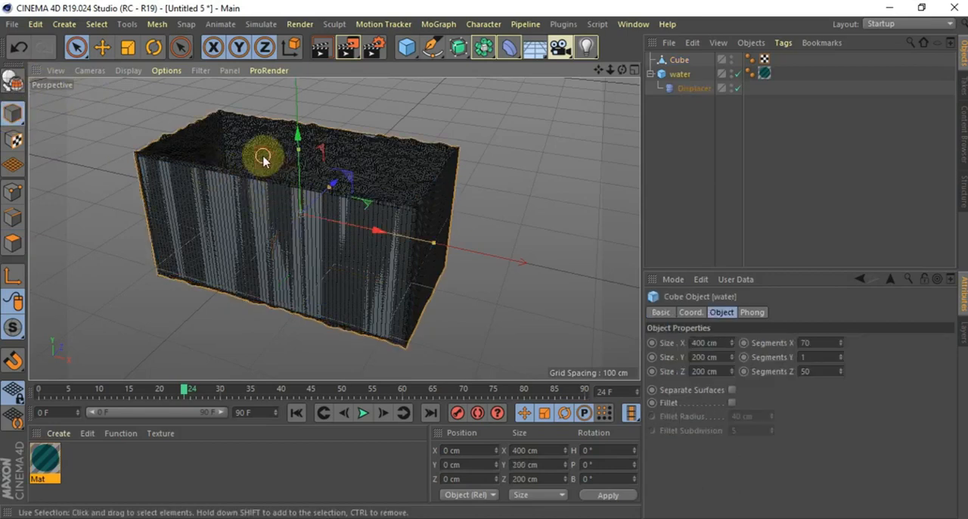
click(673, 74)
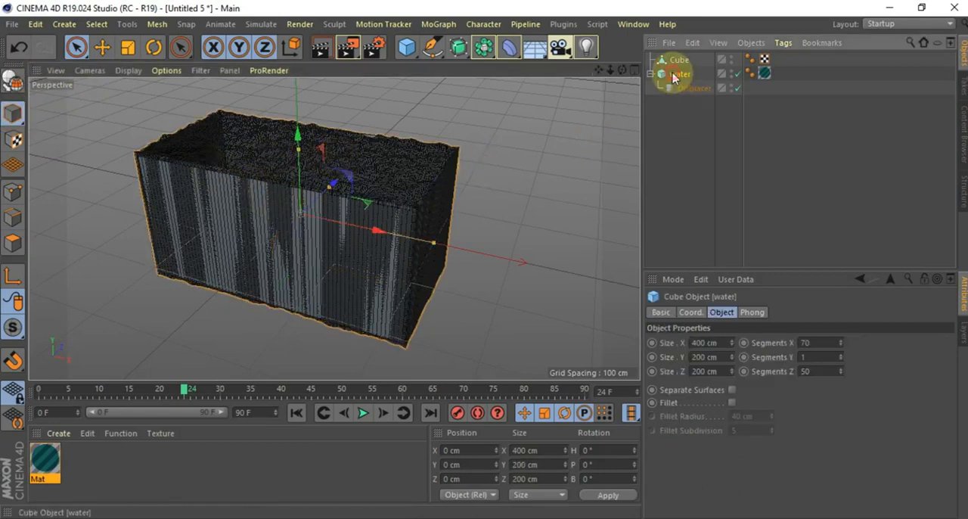
click(125, 49)
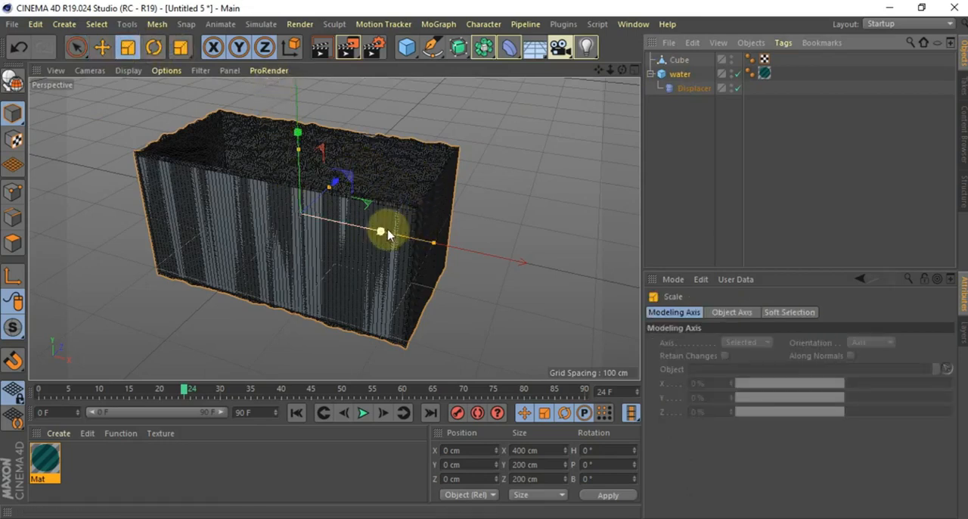
drag(384, 236, 381, 231)
click(500, 132)
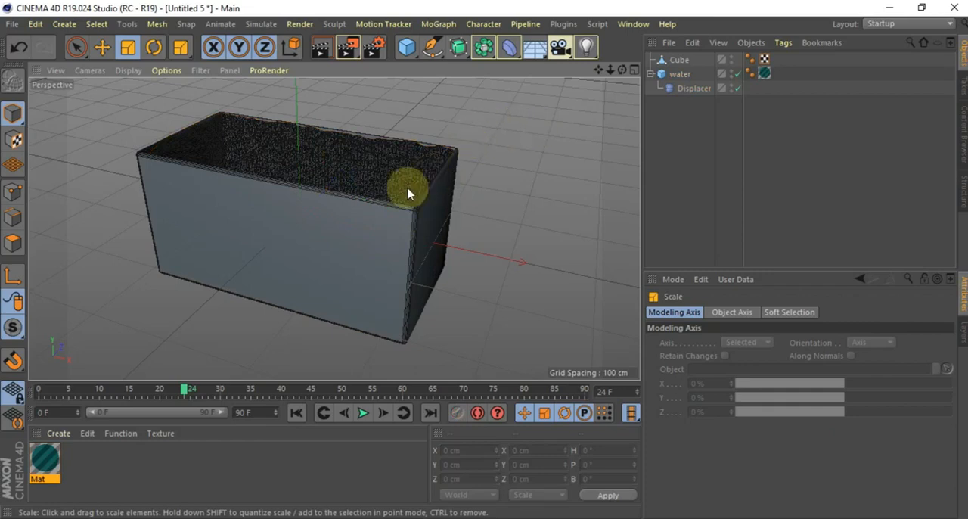
Scale the container cube slightly along its vertical axis and deselect it
click(376, 227)
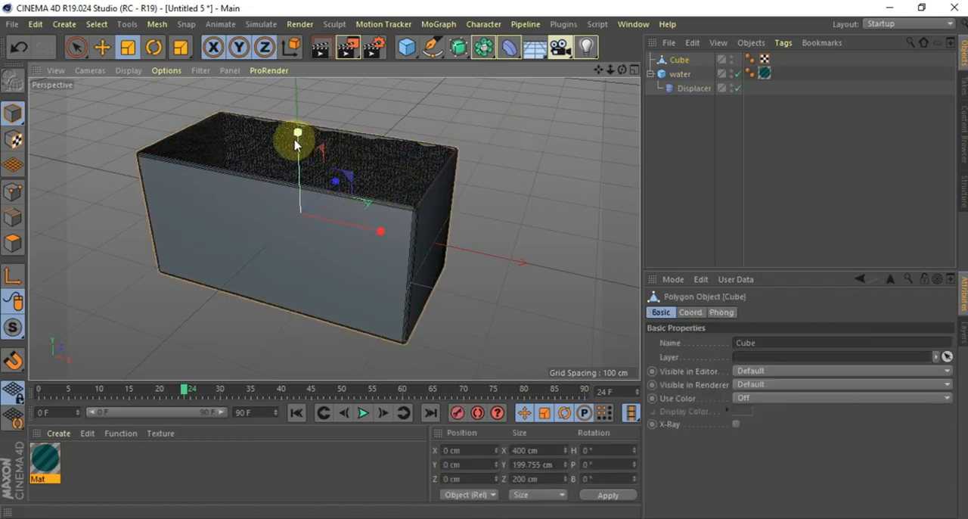
drag(299, 133, 301, 133)
click(497, 162)
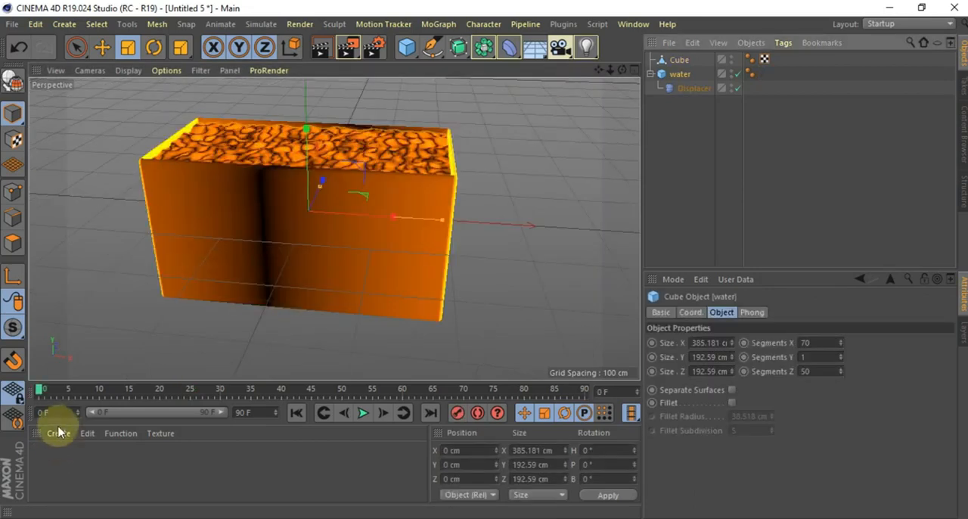
Create a new material with the Color and Reflectance channels disabled and Transparency enabled
click(58, 433)
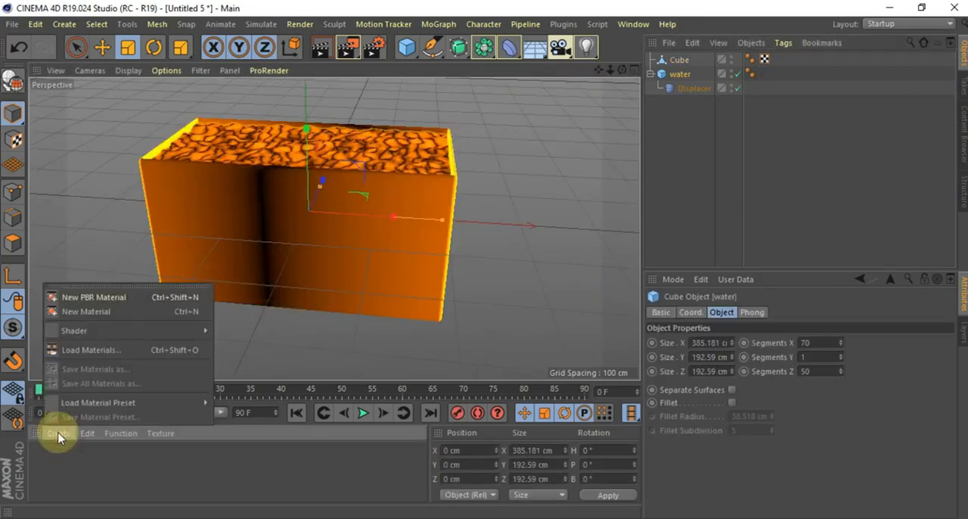
click(93, 313)
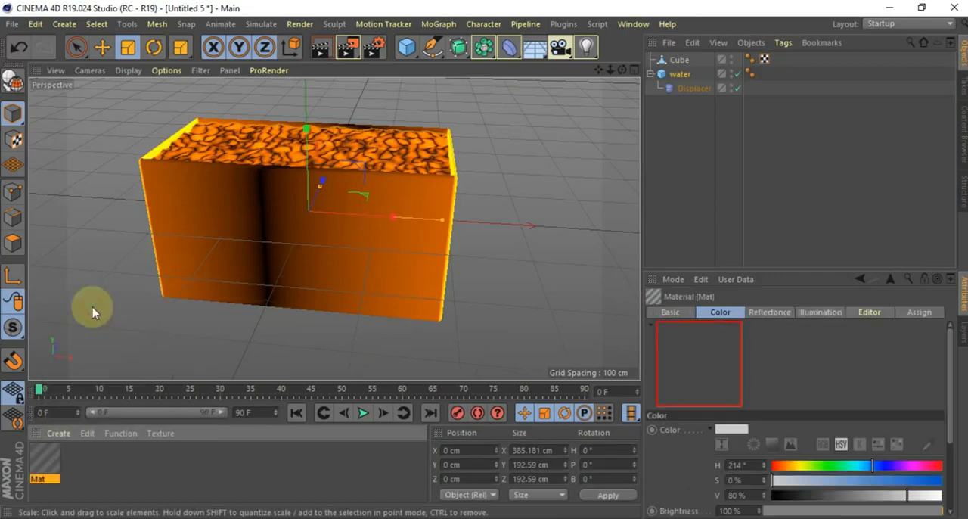
double_click(54, 460)
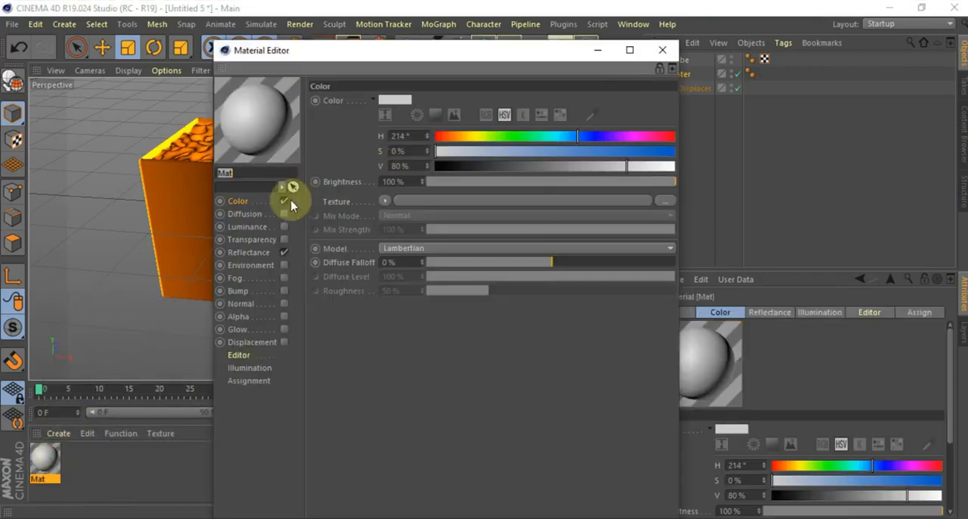
click(284, 202)
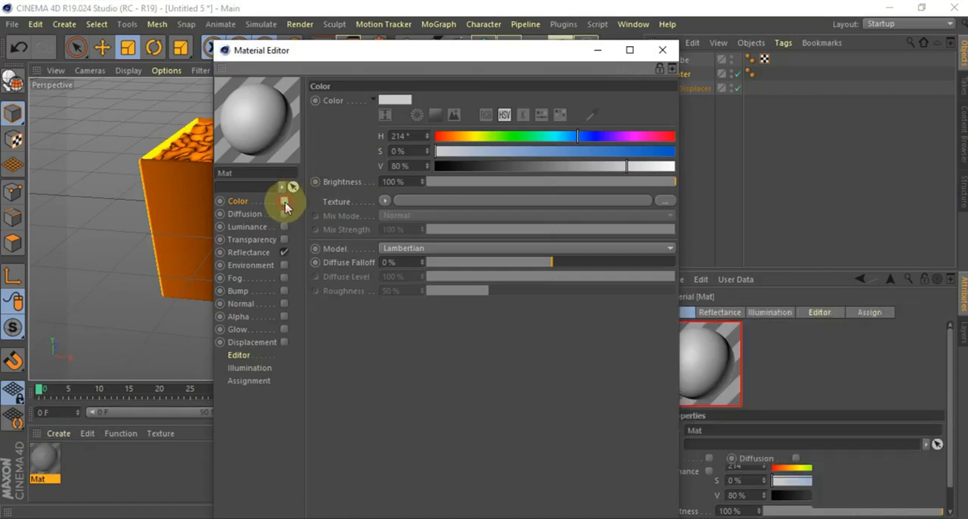
click(284, 252)
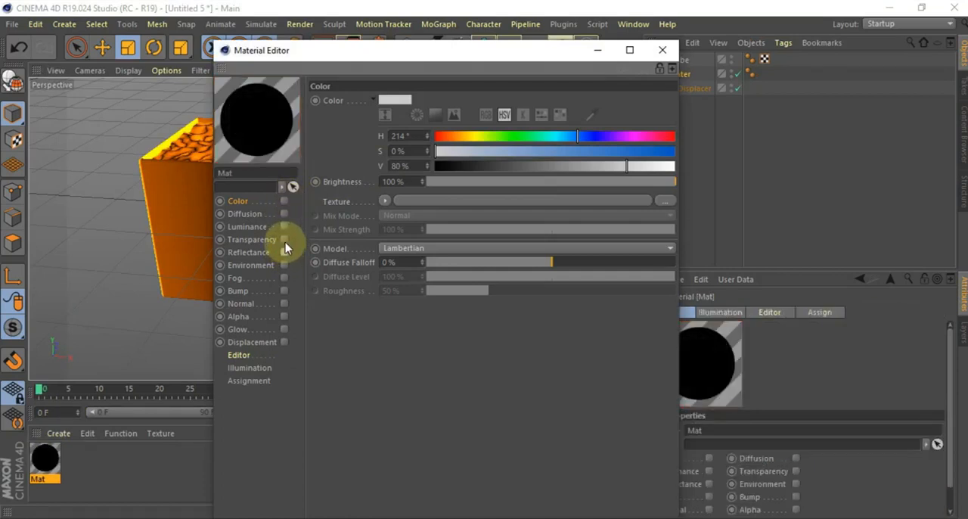
click(284, 240)
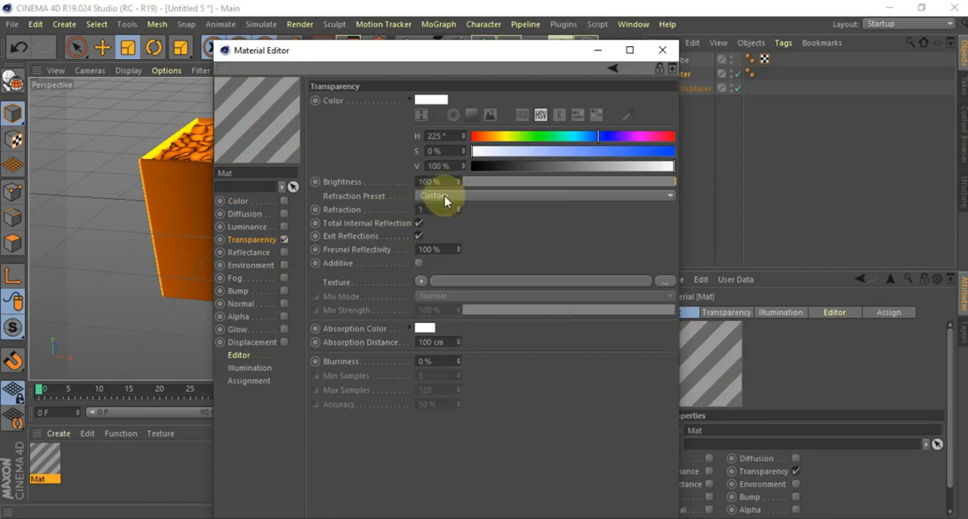
Apply the Glass refraction preset to the material's transparency and set its color to H 196°, S 57 %, V 66 %
click(444, 198)
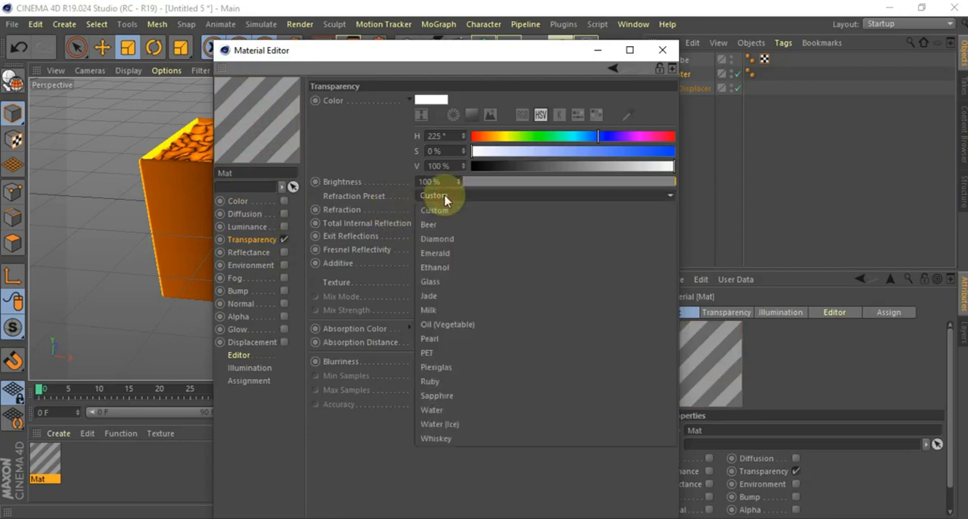
click(453, 282)
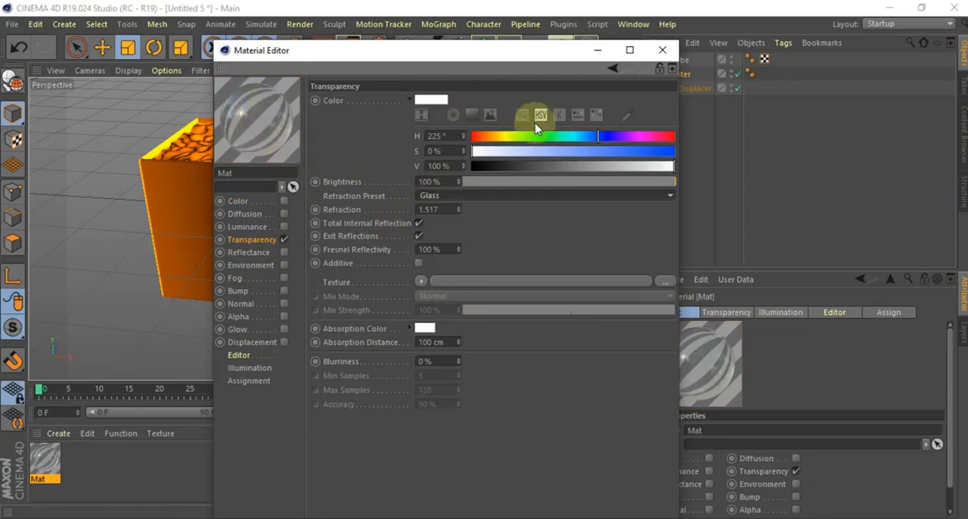
click(583, 136)
click(587, 155)
click(605, 166)
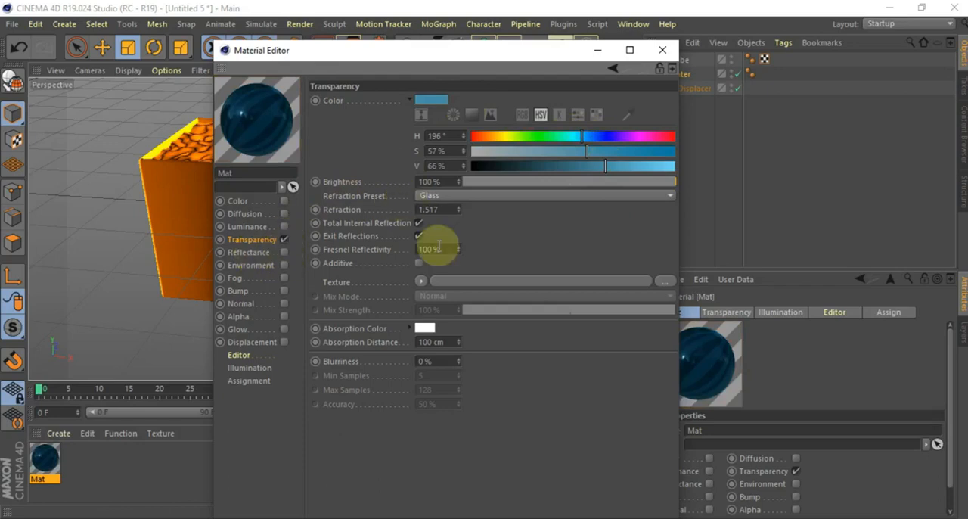
Set the absorption color of the water material's transparency to H 189°, S 60 %, V 63 %
click(426, 329)
click(460, 326)
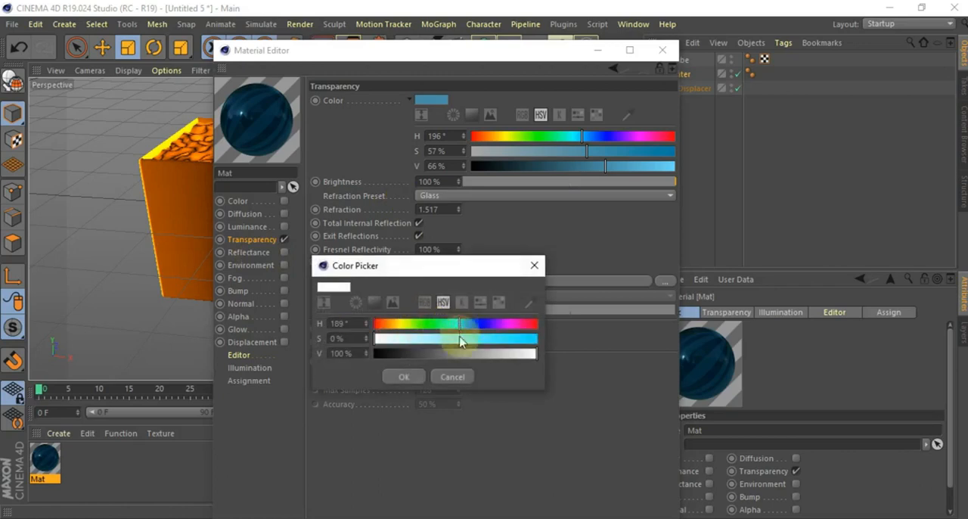
click(472, 338)
click(477, 353)
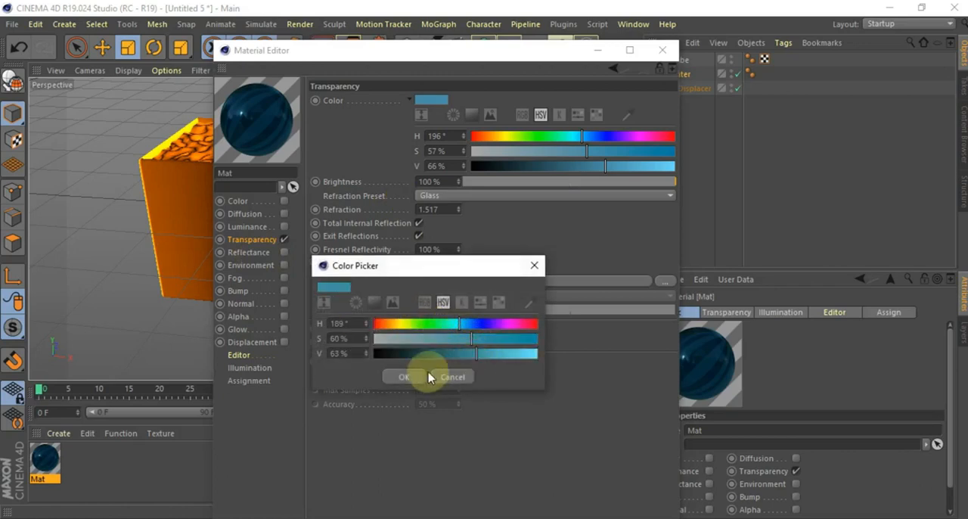
click(404, 377)
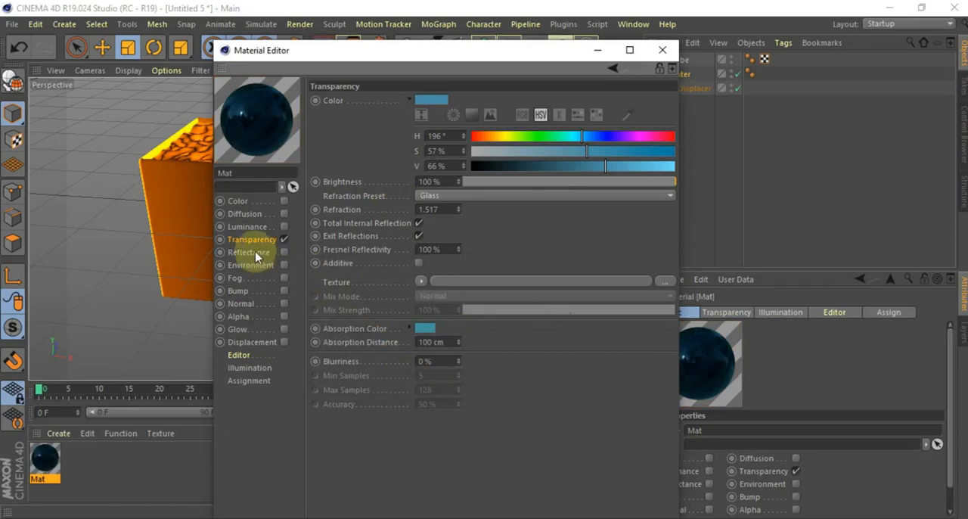
Brighten the transparency's absorption color by raising its V value to 86 %
click(425, 332)
drag(465, 360, 510, 360)
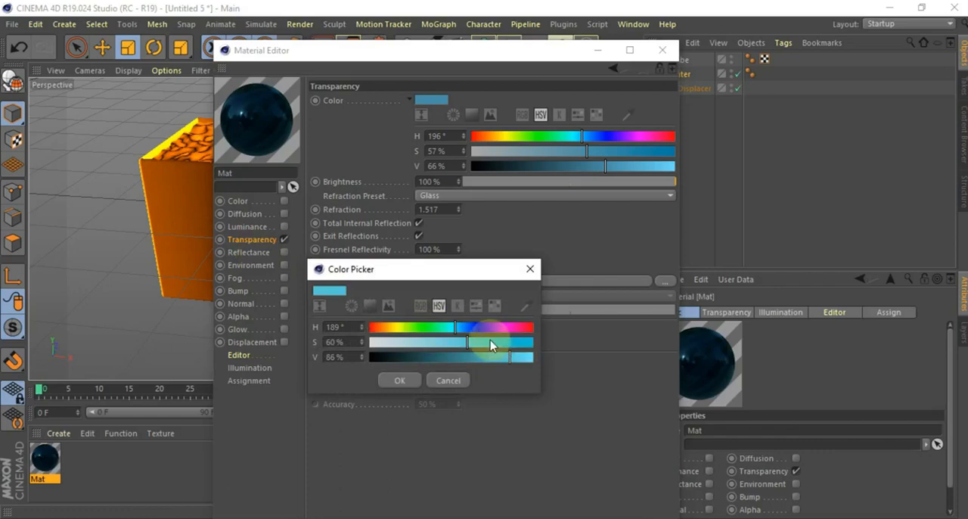
click(403, 379)
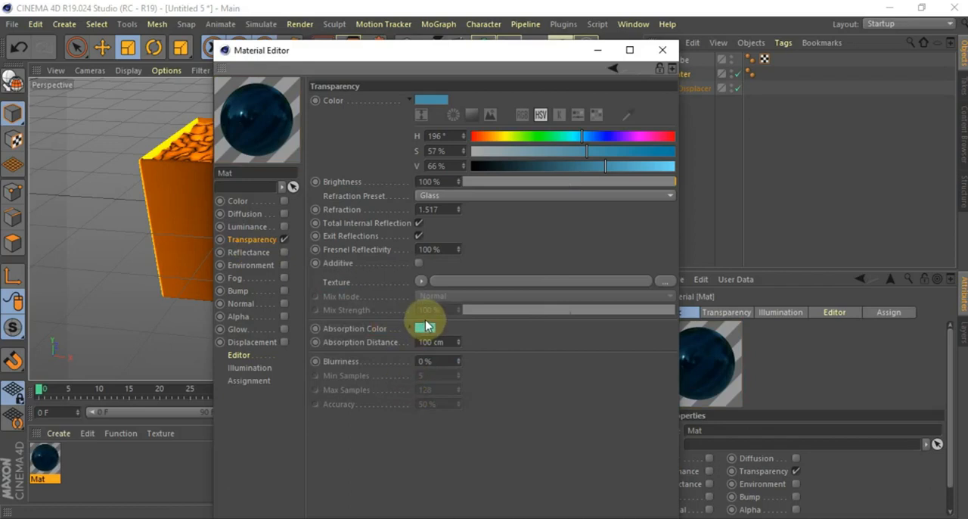
mouse_move(424, 330)
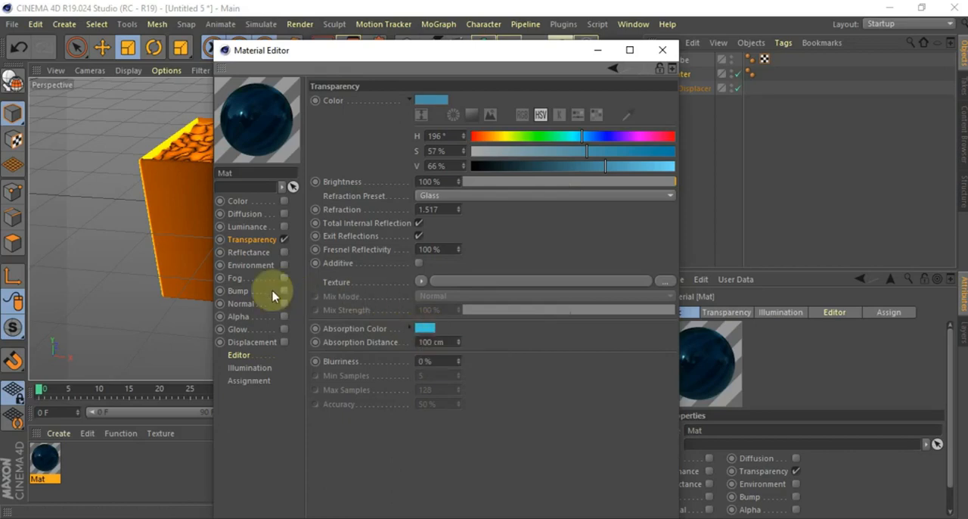
Set the layer color of the Default Specular reflectance layer to H 188°, S 66 %, V 60 %
click(248, 252)
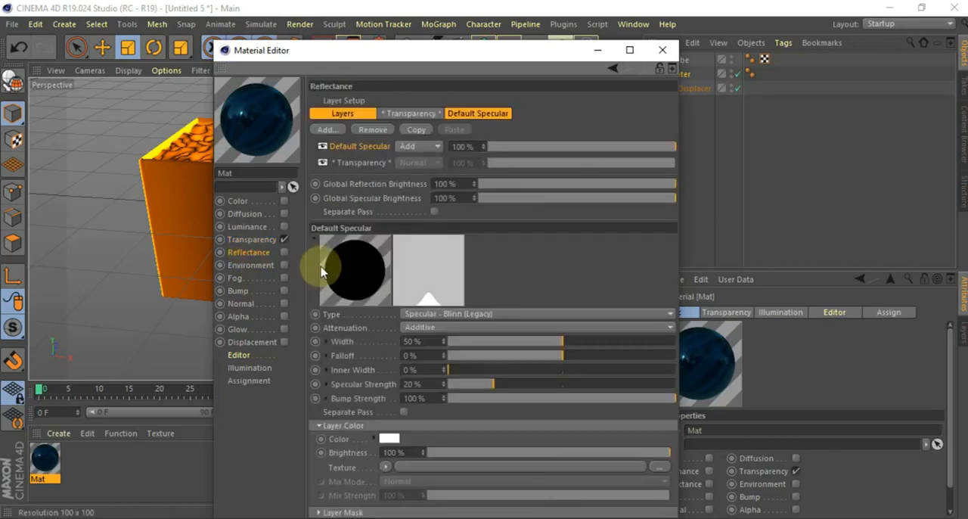
click(371, 280)
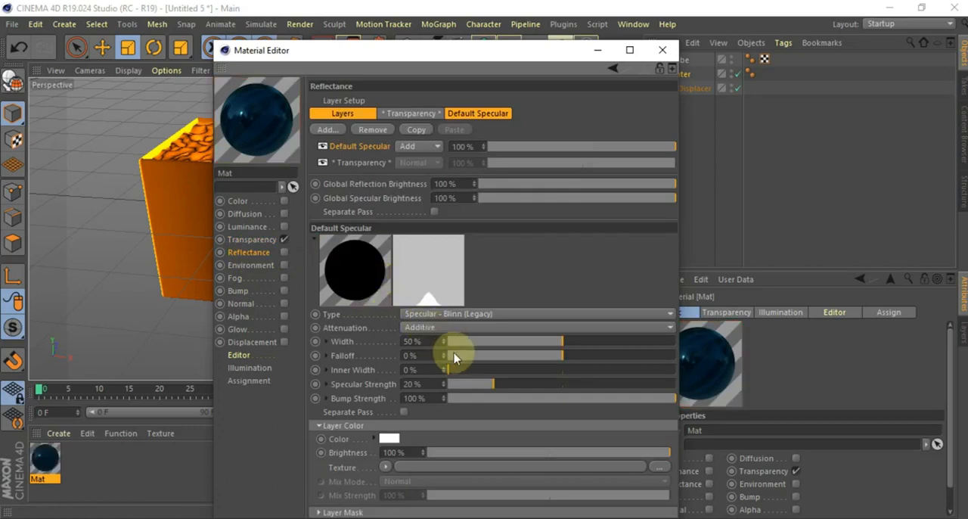
click(388, 439)
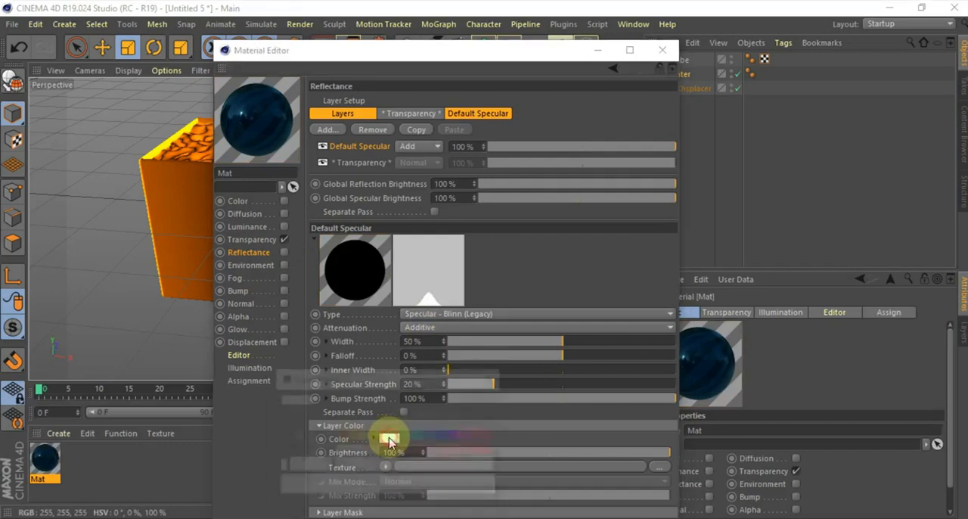
click(419, 437)
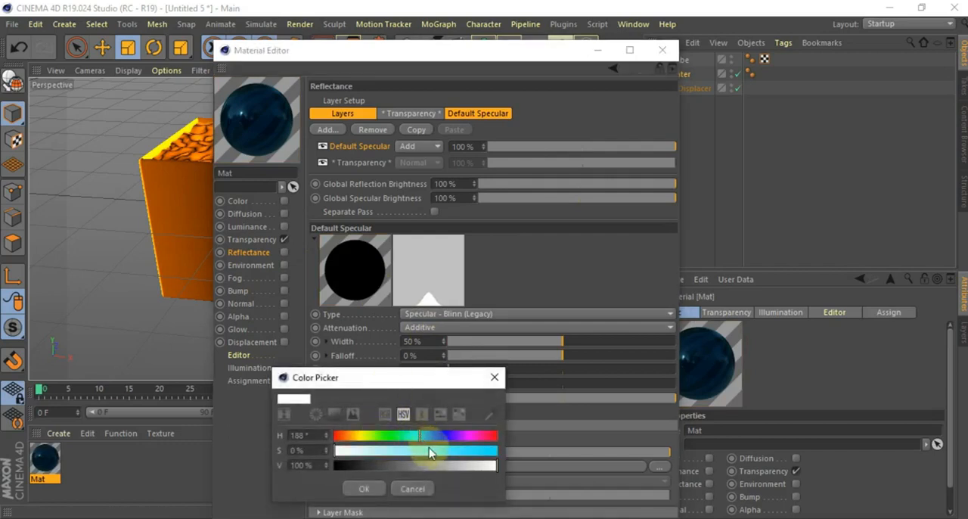
click(442, 451)
click(432, 465)
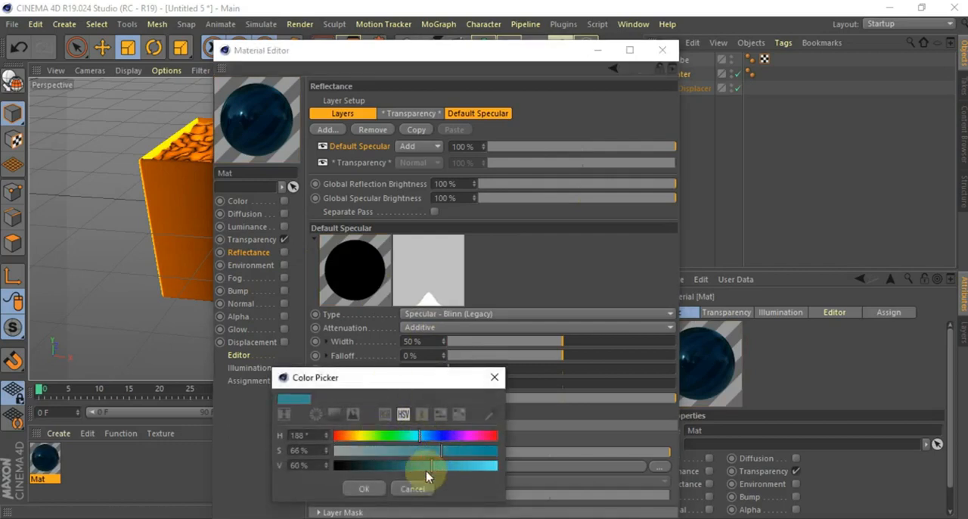
click(366, 488)
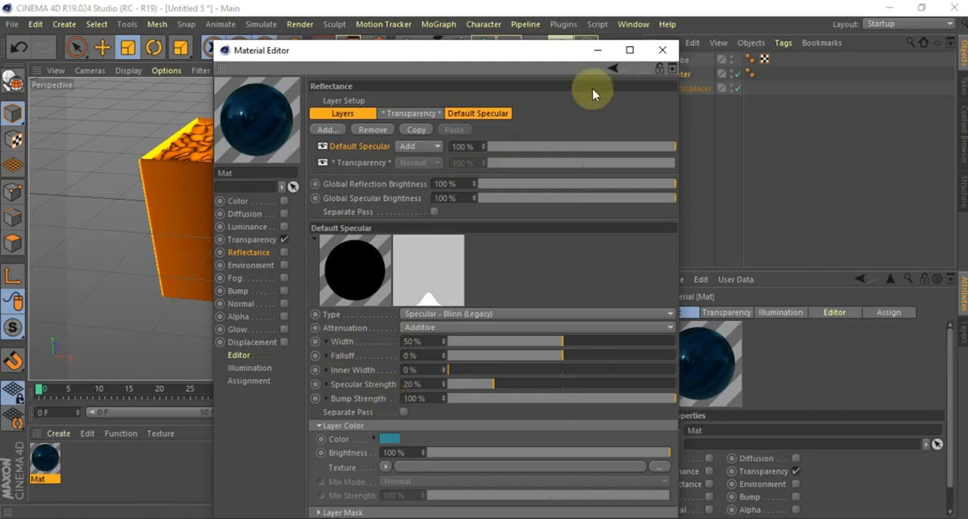
Close the Material Editor and apply the blue transparent material to the water object
click(664, 50)
drag(53, 487, 321, 113)
drag(315, 150, 315, 146)
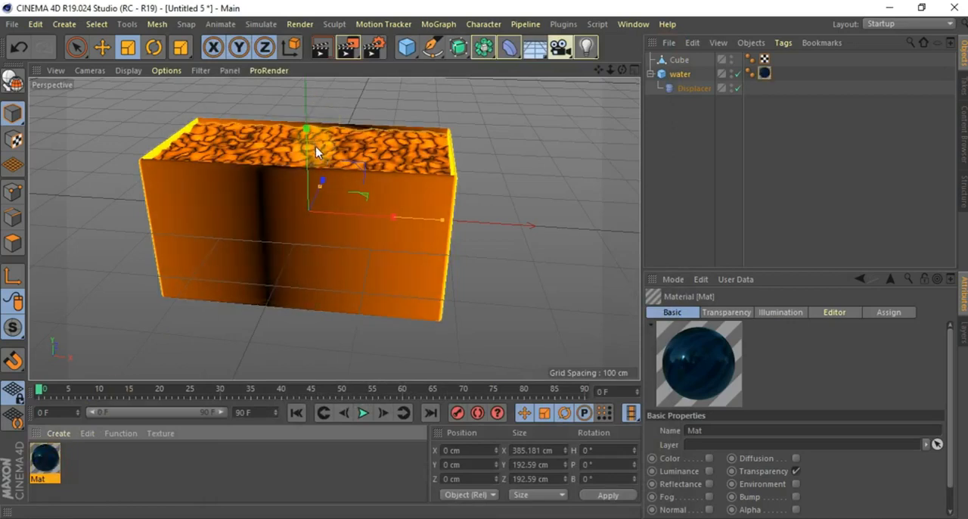
Select the container cube and render the perspective view to check the water material, then return to the normal view
click(250, 225)
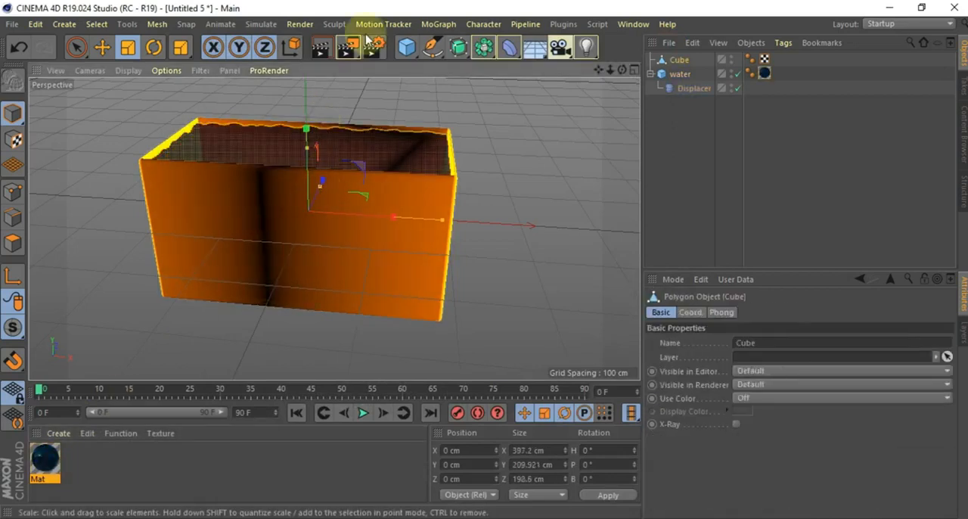
click(326, 51)
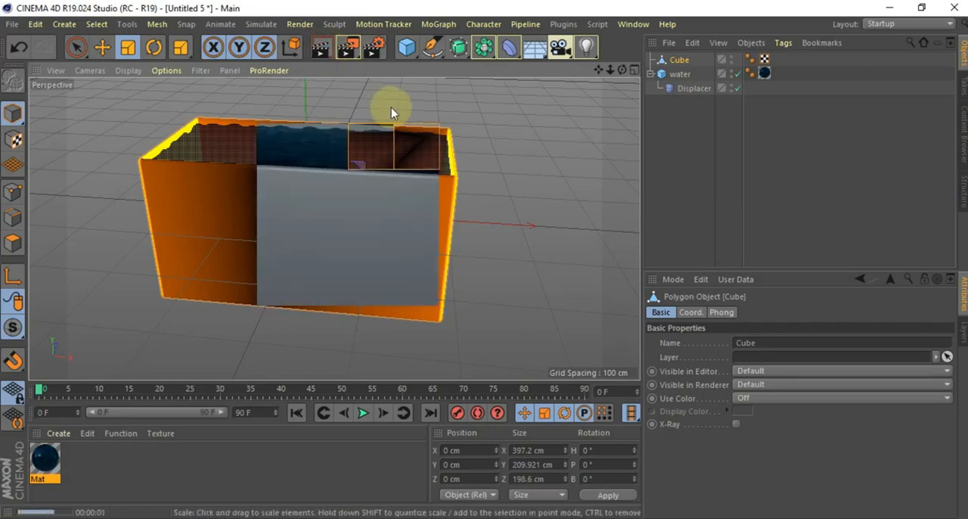
key(ctrl+r)
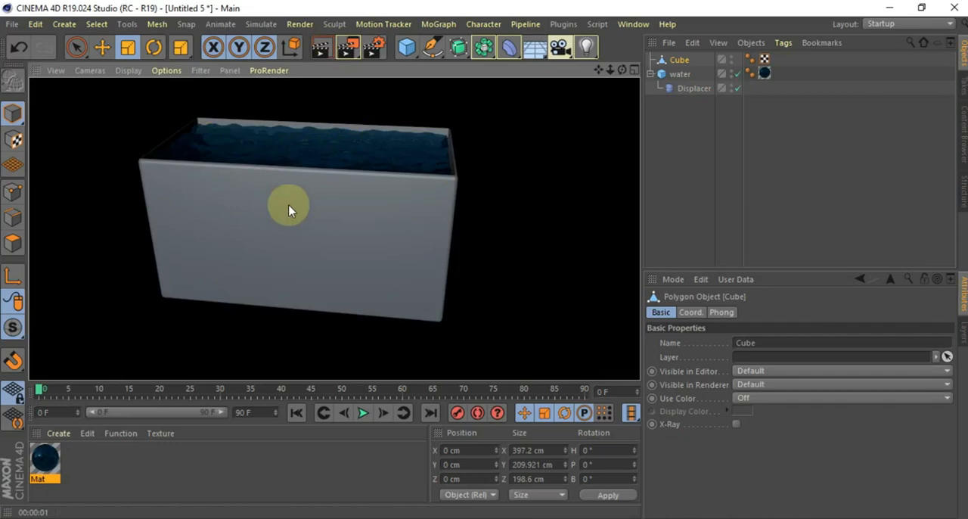
click(321, 212)
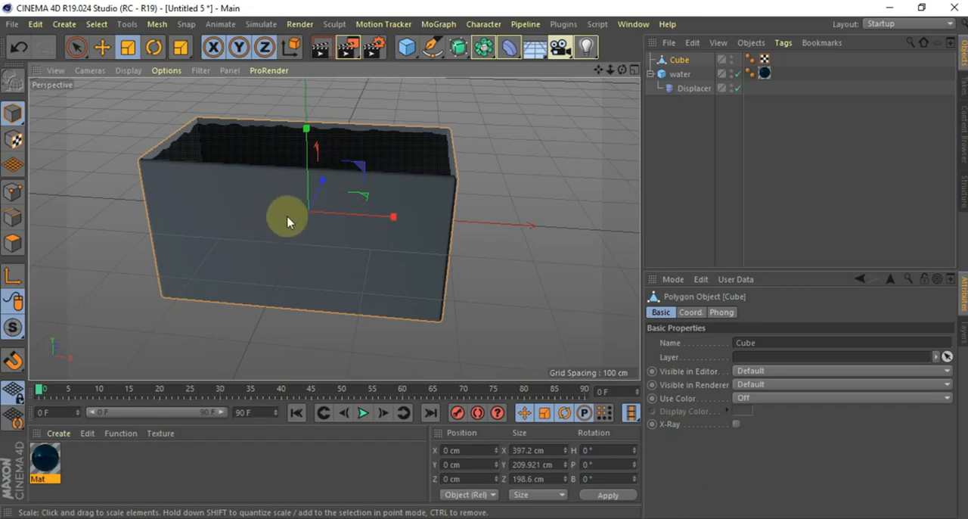
Create a second material for the container and disable its Reflectance channel
click(64, 434)
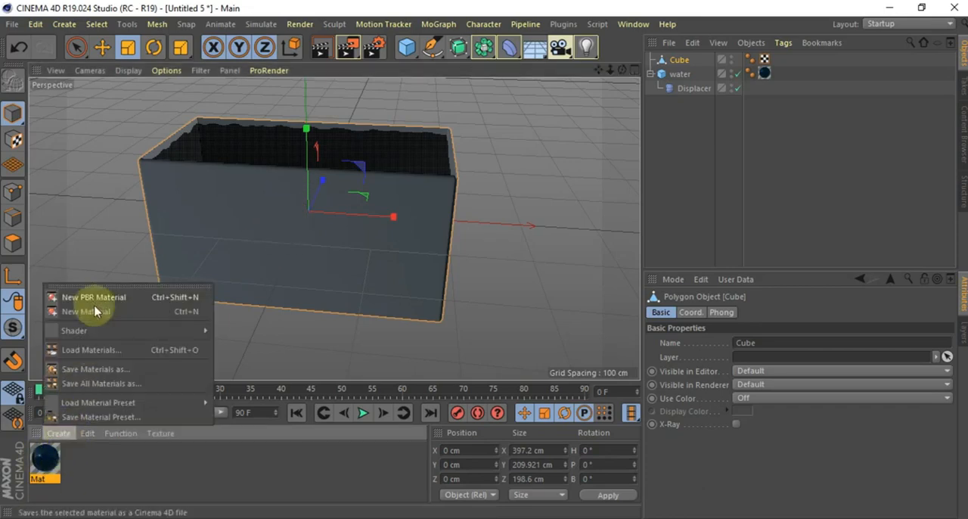
click(97, 308)
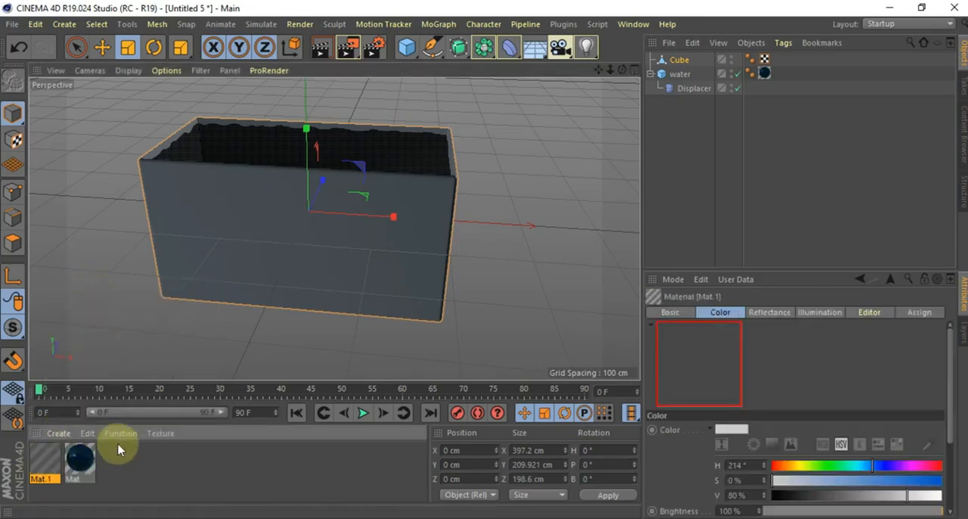
double_click(44, 457)
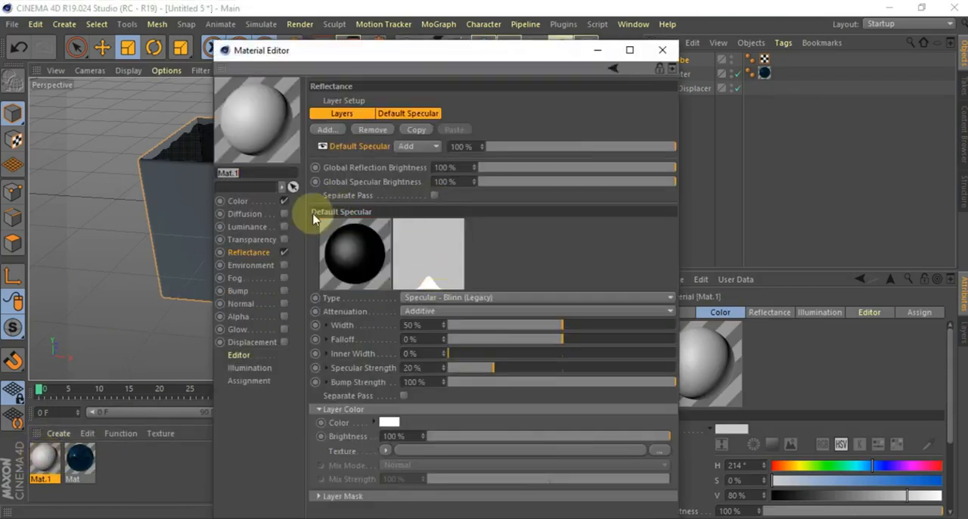
click(284, 252)
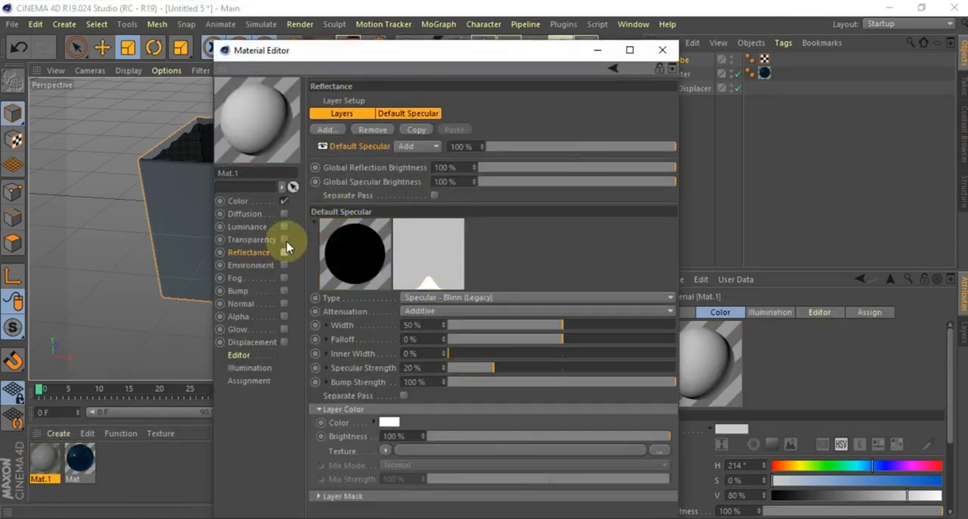
Set the second material's Color channel to a blue with S 59 % and V 72 %
click(238, 201)
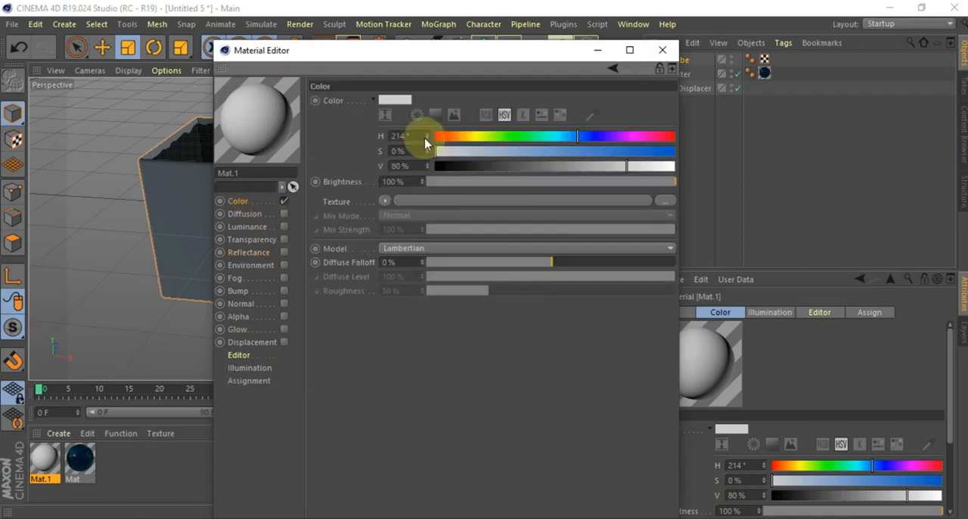
click(578, 154)
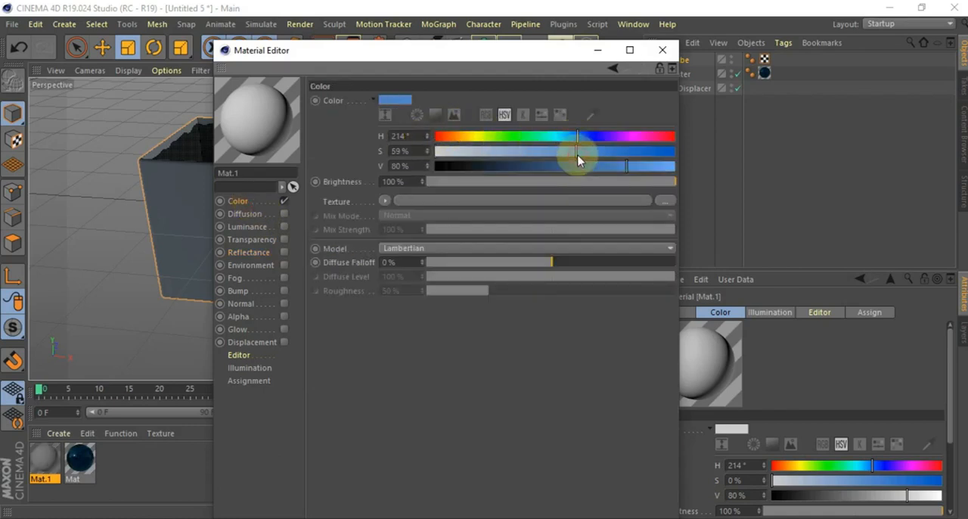
click(608, 166)
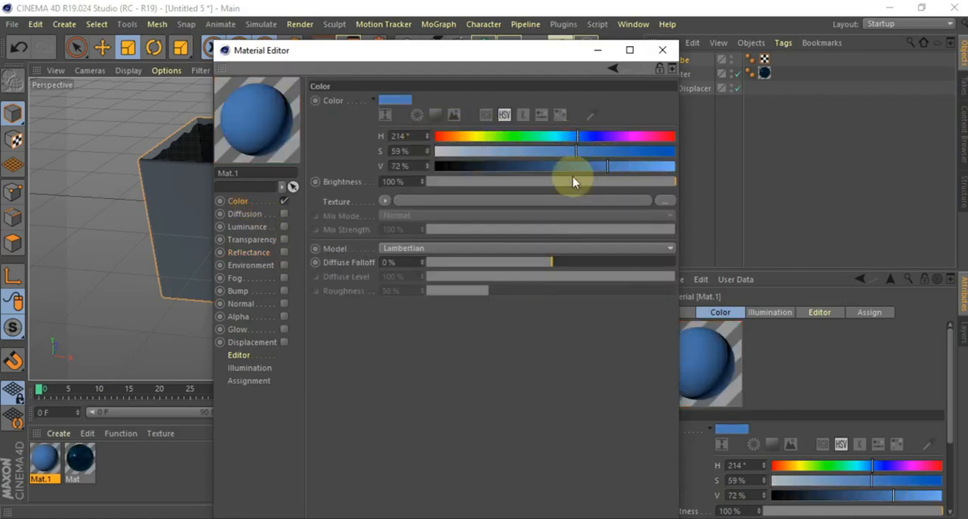
Enable Transparency on the second material and apply the Glass refraction preset
click(284, 240)
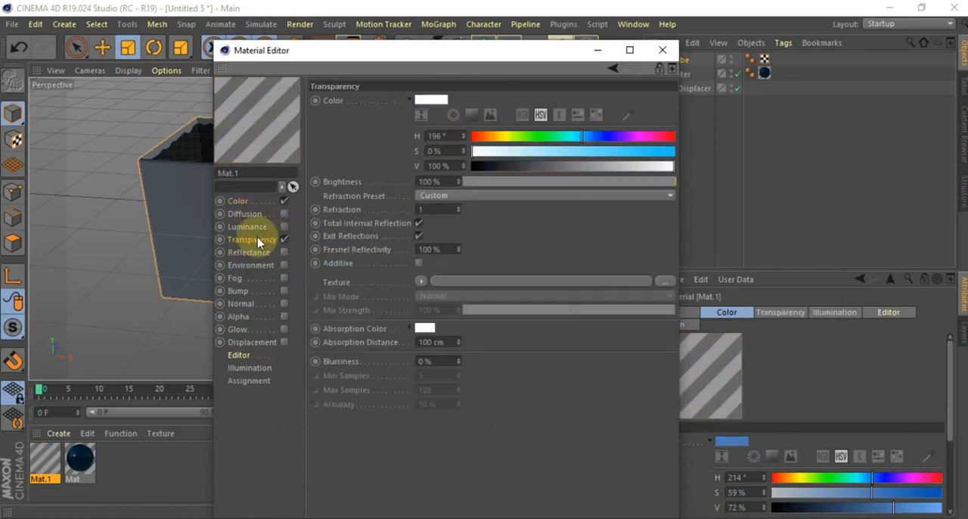
click(454, 197)
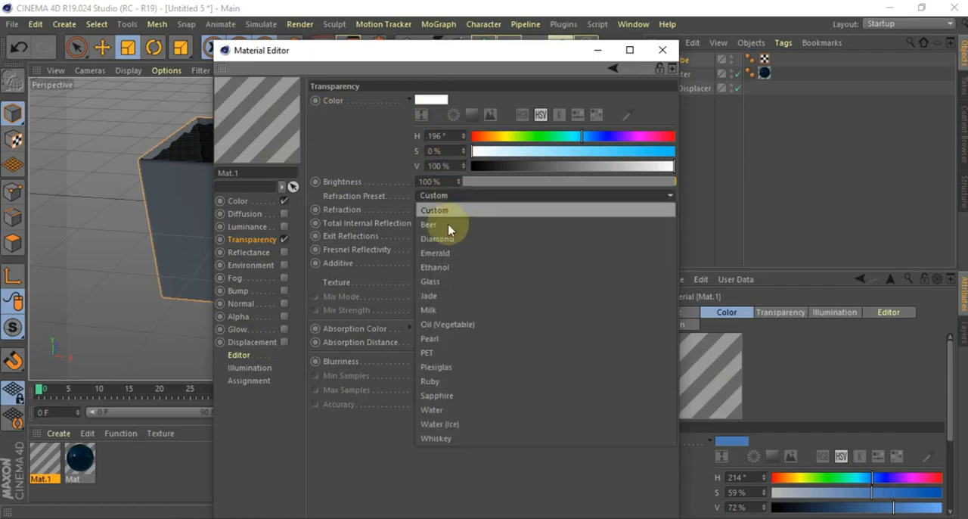
click(443, 281)
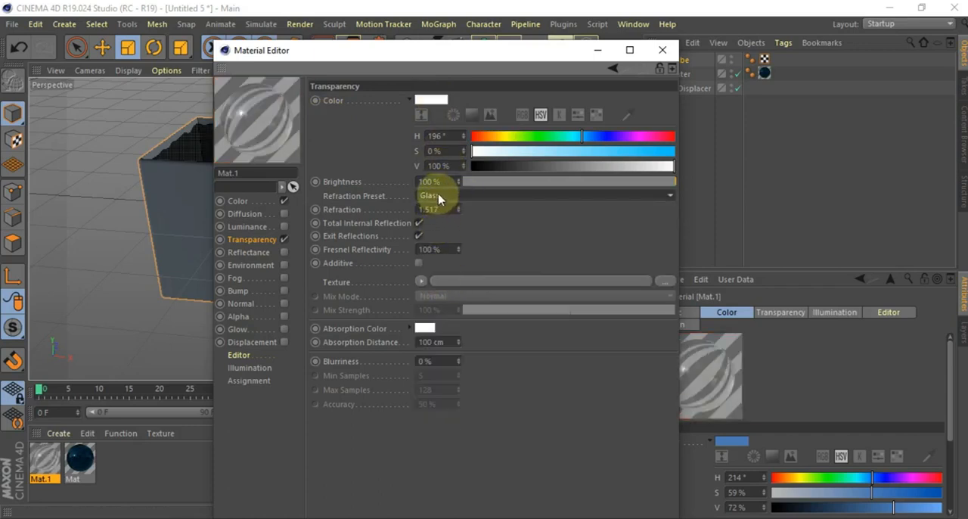
Try the Beer and Water refraction presets on the second material, and return to Glass
click(469, 196)
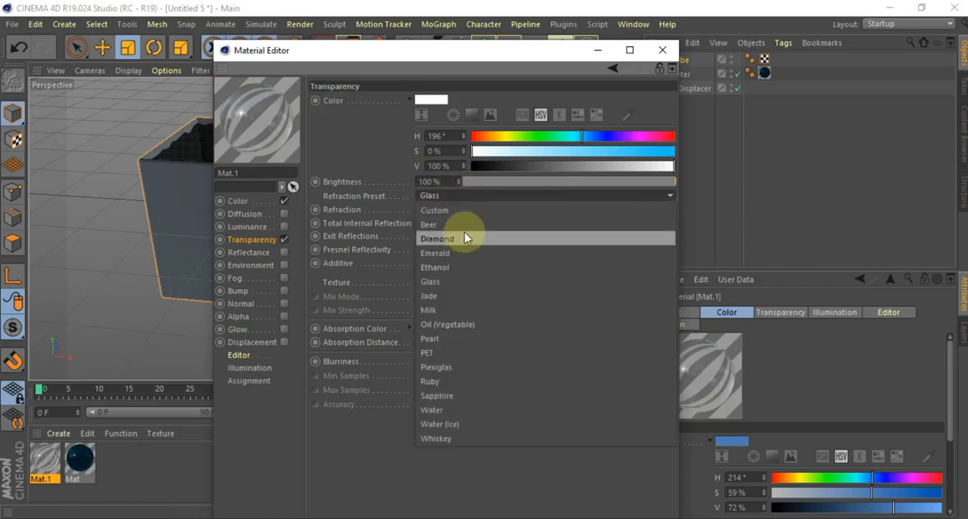
click(463, 225)
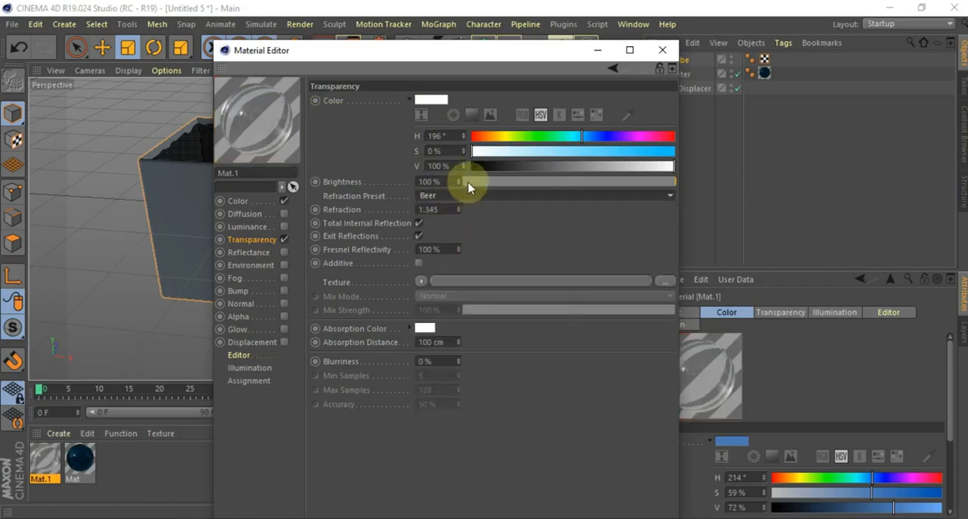
click(485, 196)
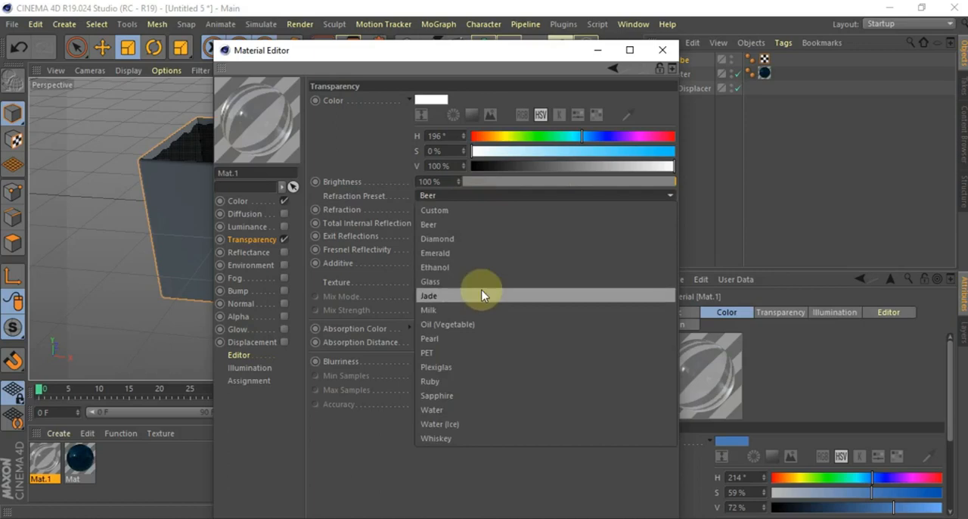
click(464, 409)
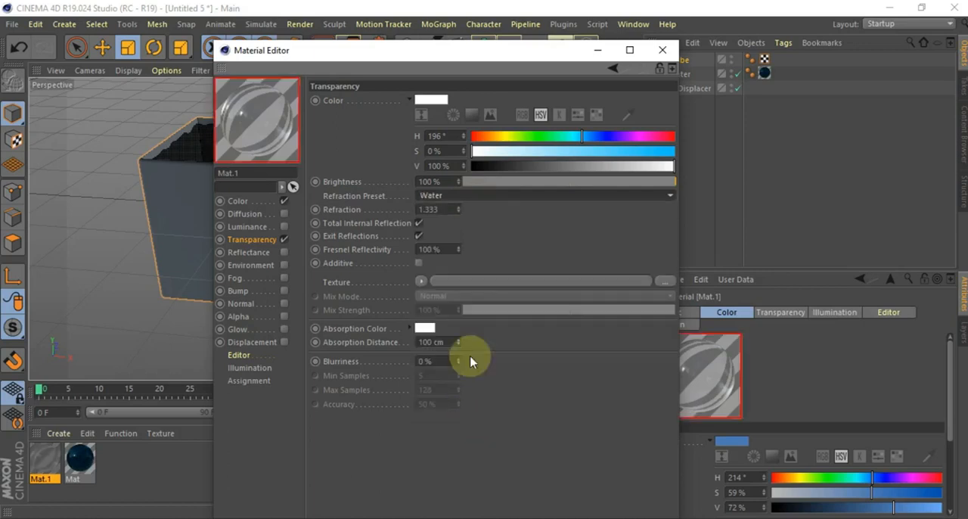
click(487, 195)
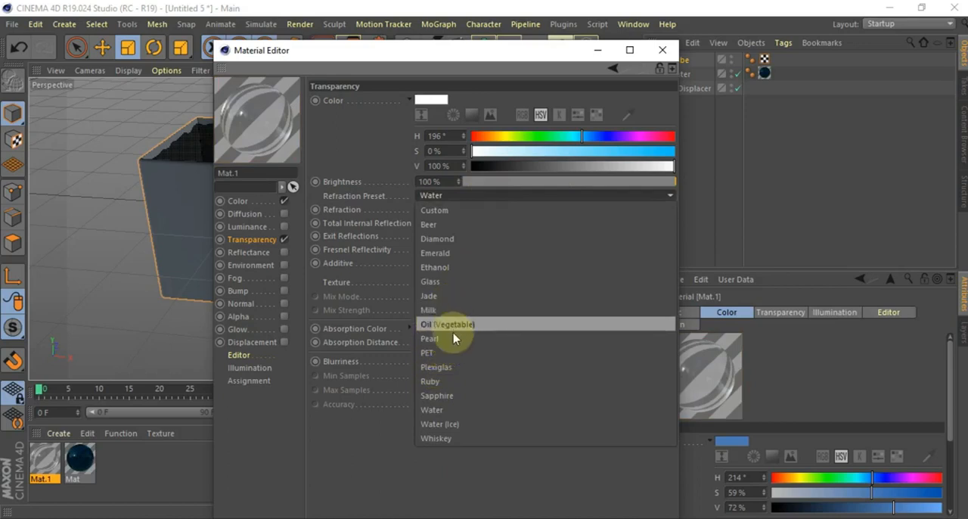
click(454, 281)
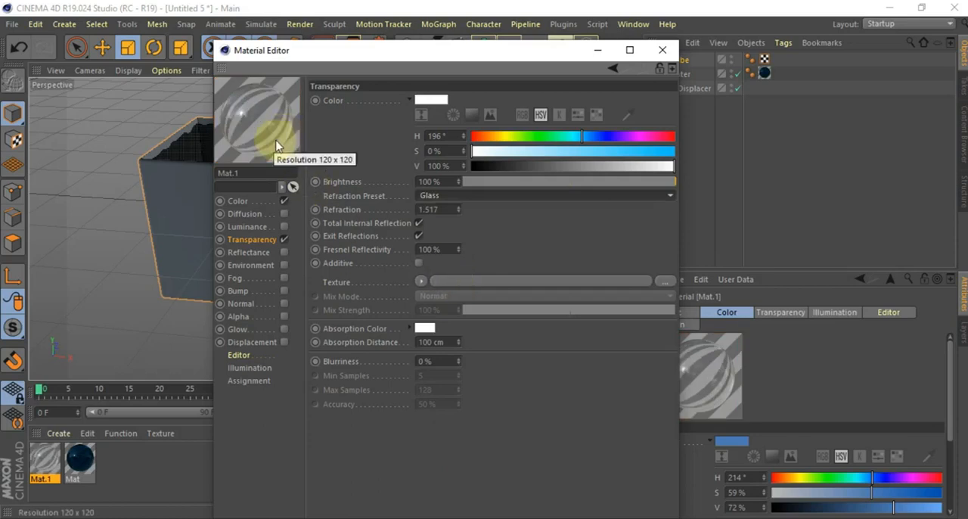
Set the second material's Transparency color to a teal with H 178°, S 57 % and V 56 %
click(431, 101)
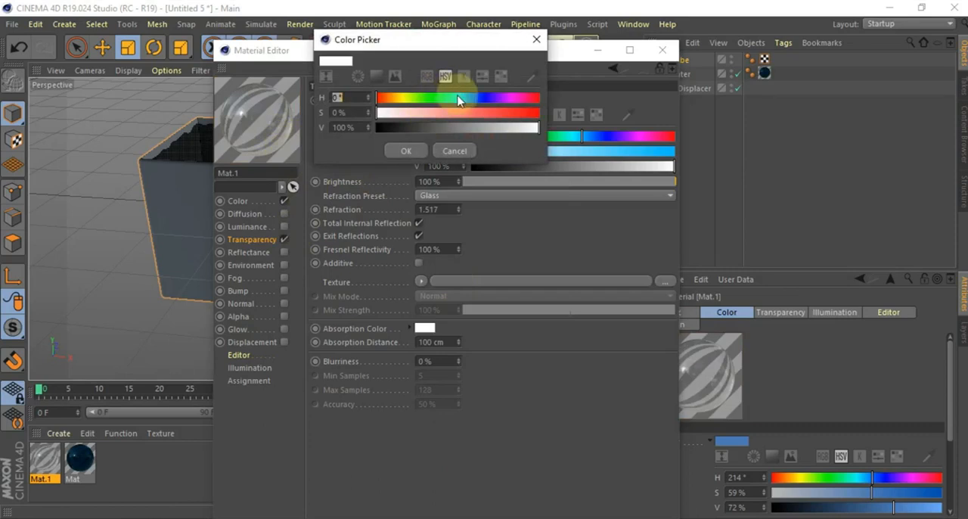
click(457, 98)
click(471, 114)
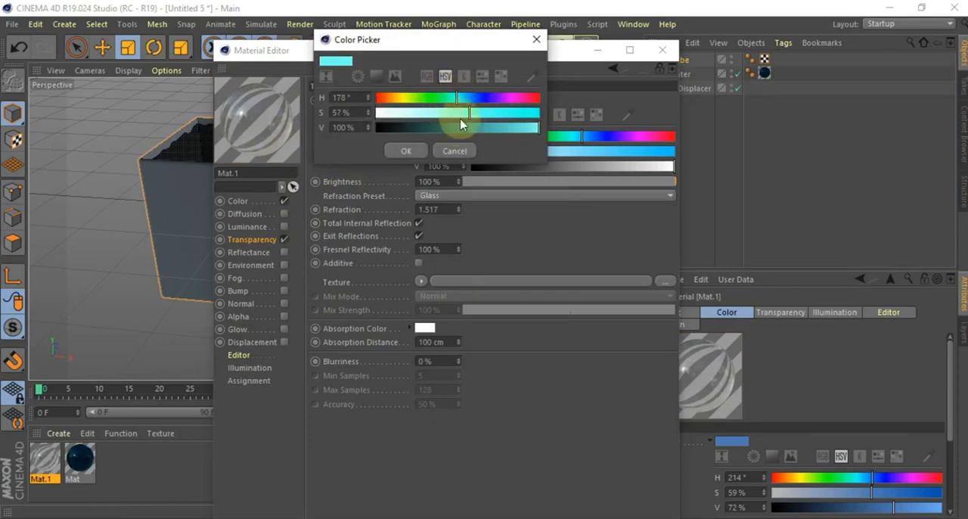
click(467, 129)
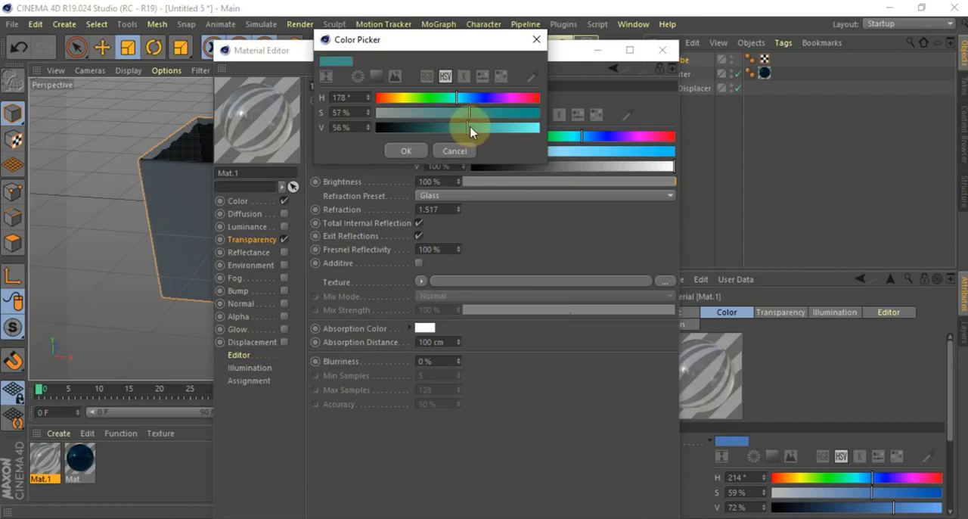
click(412, 151)
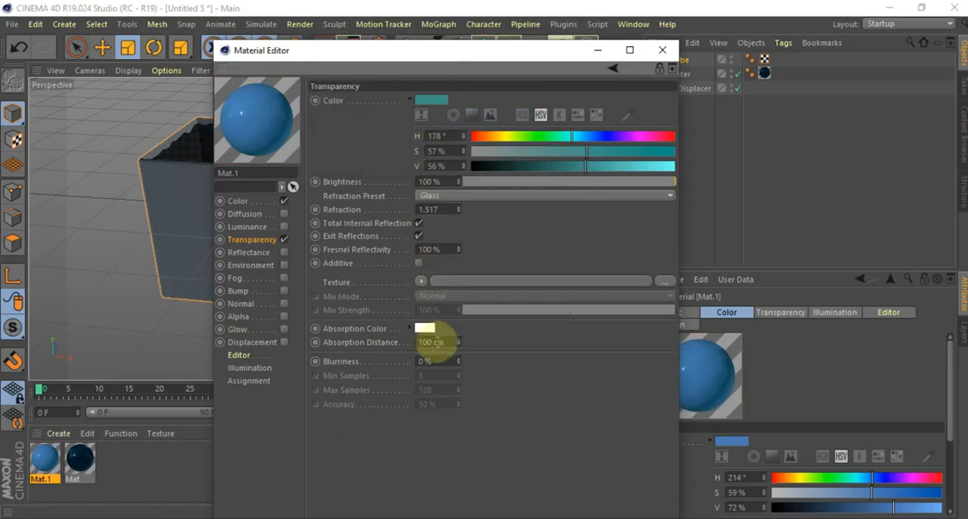
Set the second material's Absorption Color to a teal with H 172°, S 48 % and V 57 %
click(425, 327)
click(445, 330)
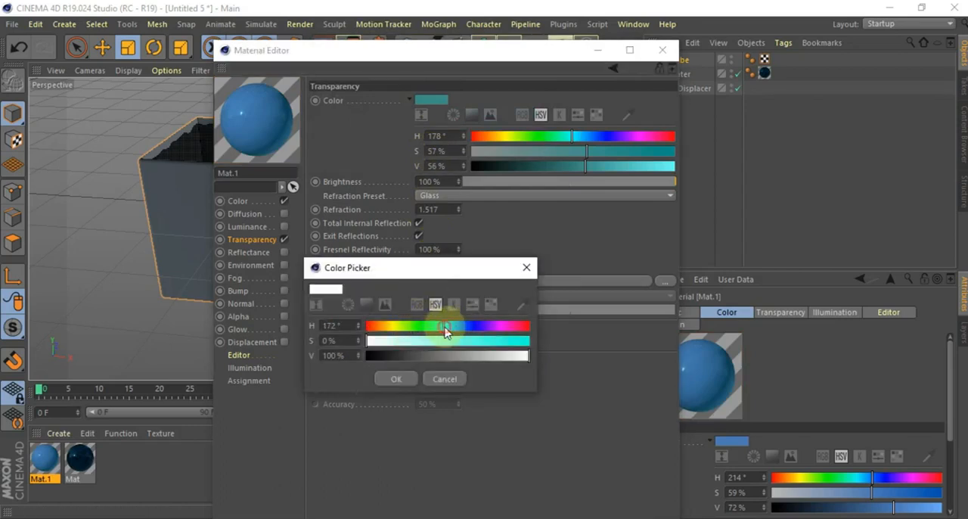
click(446, 342)
click(459, 355)
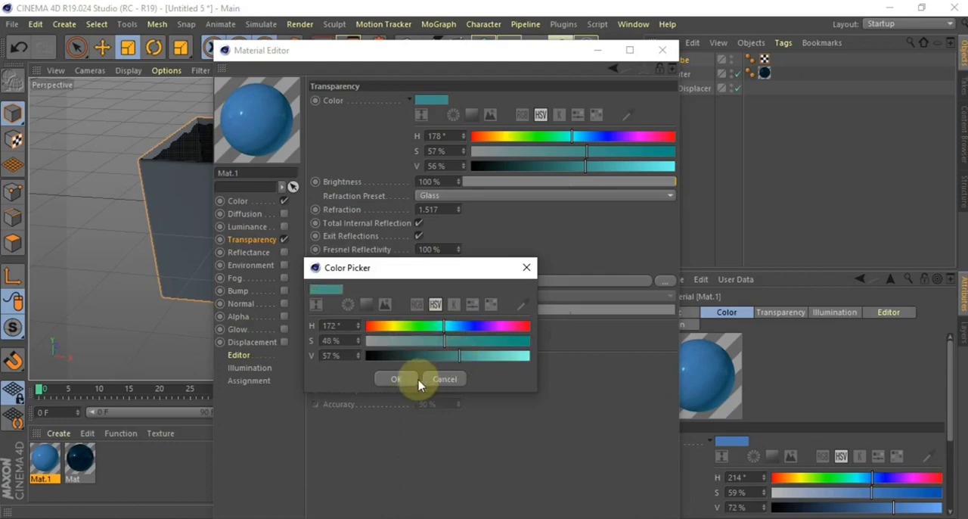
click(397, 379)
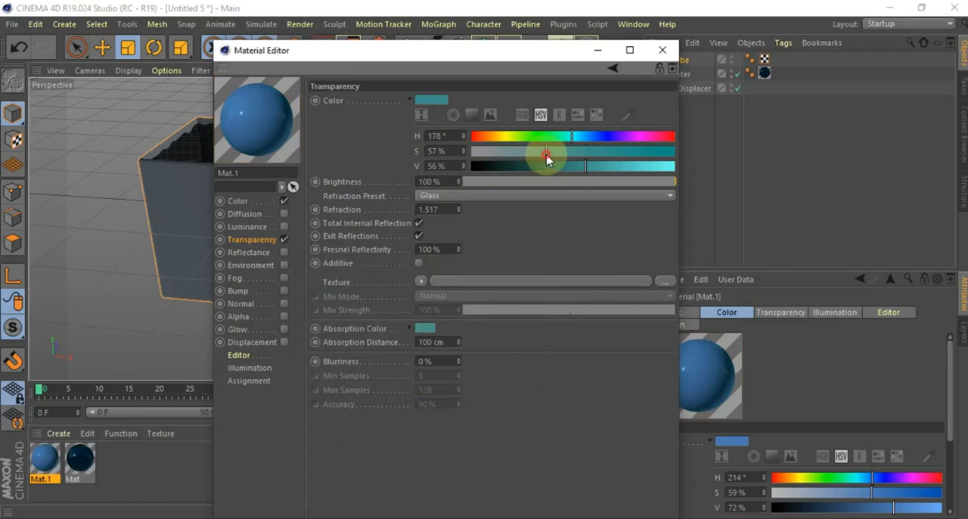
Mute the second material's Transparency color to S 45 % and V 46 %
drag(537, 155, 627, 154)
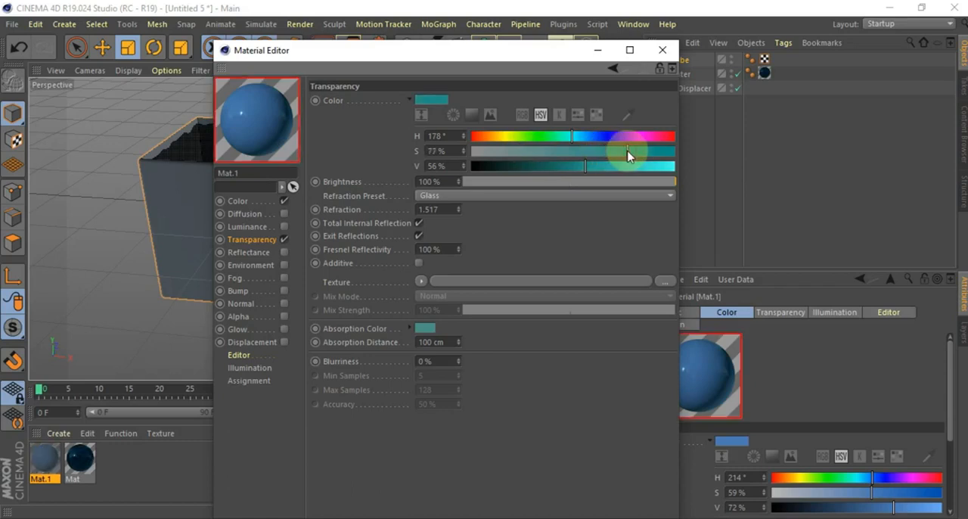
click(564, 156)
click(558, 166)
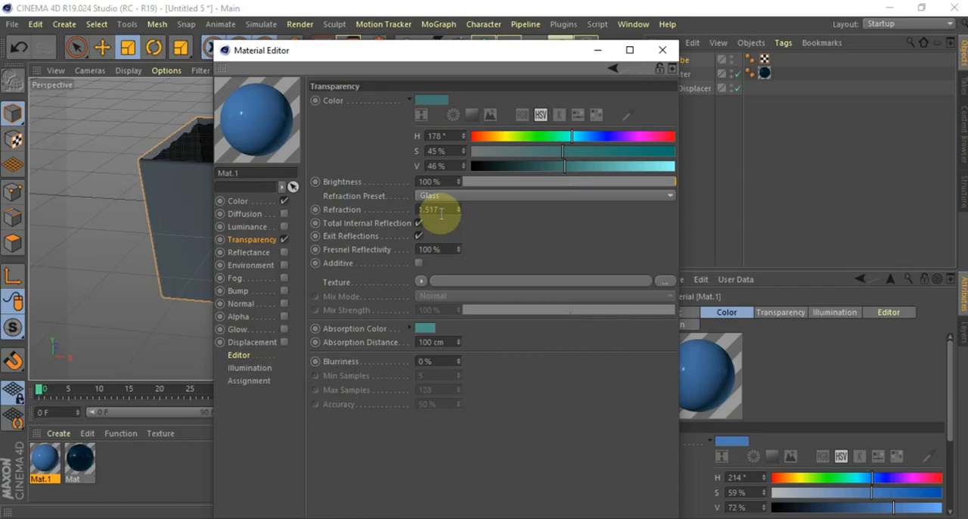
Set the second material's Color channel to S 44 % and V 79 %, and return to its Transparency settings
click(237, 201)
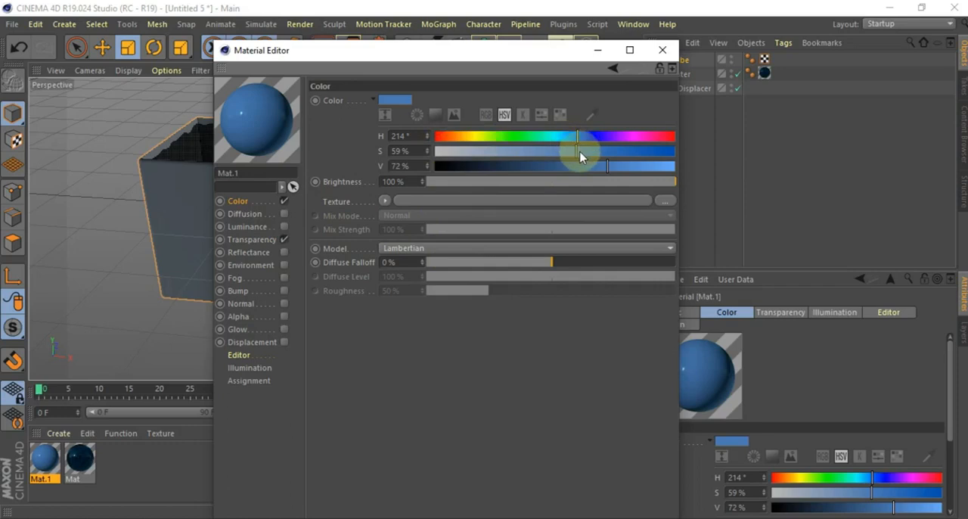
drag(574, 155, 541, 153)
drag(609, 170, 625, 173)
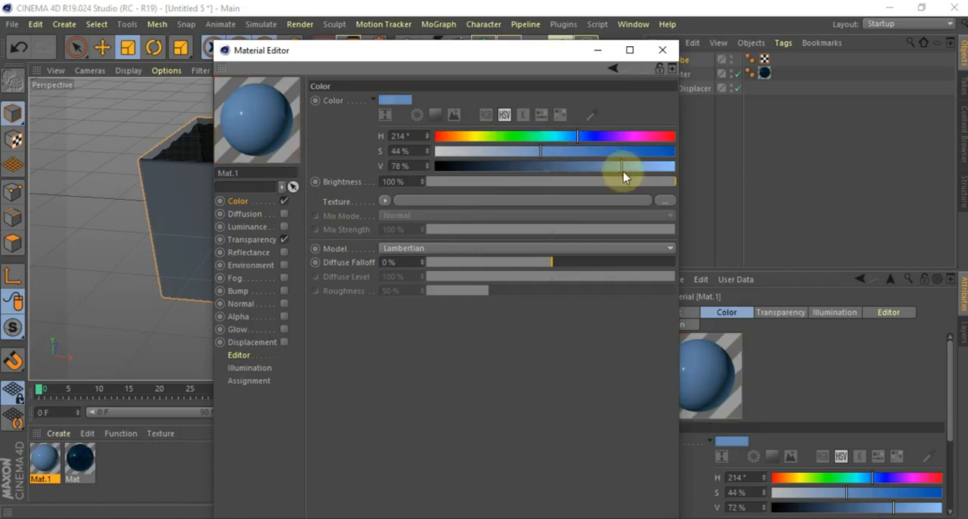
click(251, 240)
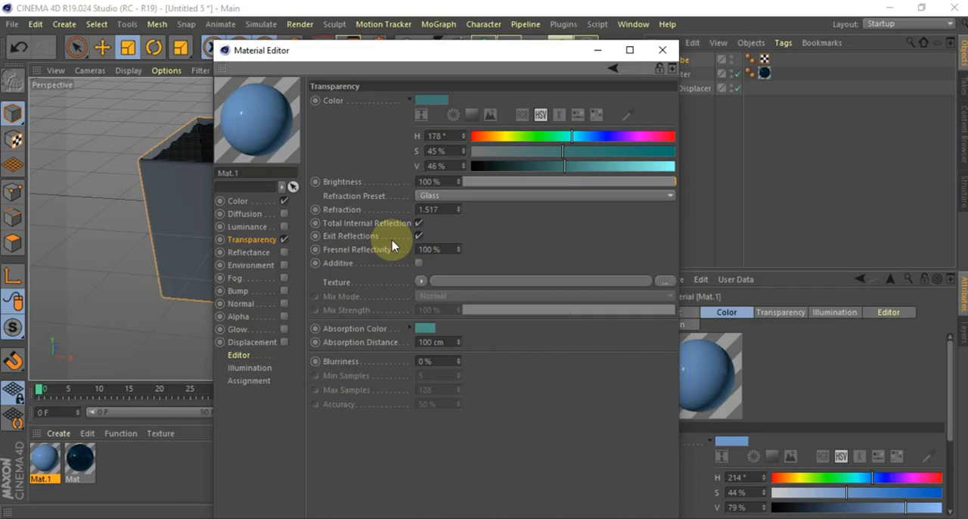
click(431, 101)
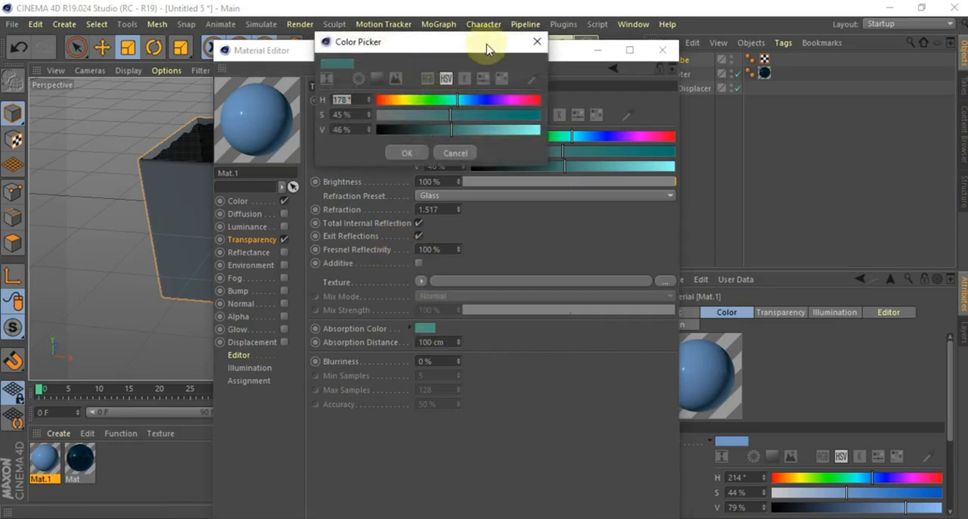
click(537, 42)
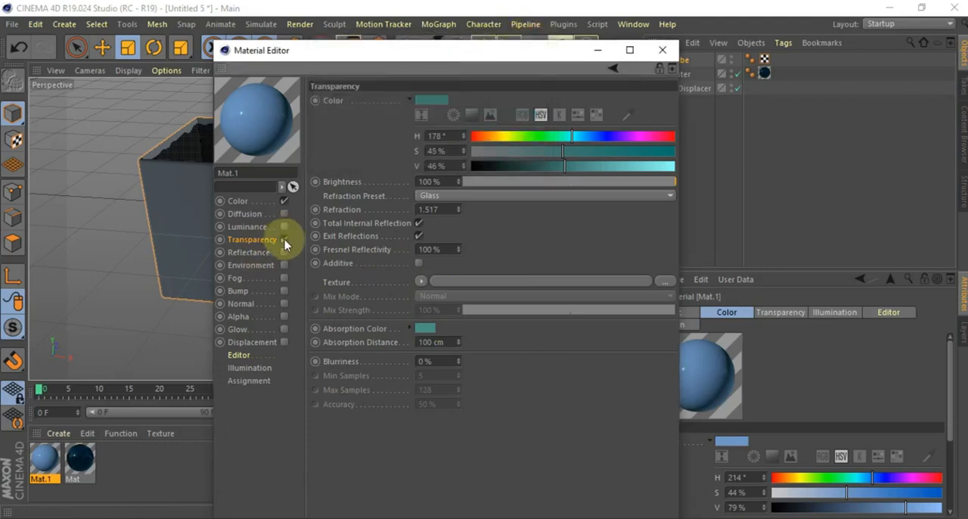
click(285, 241)
click(285, 241)
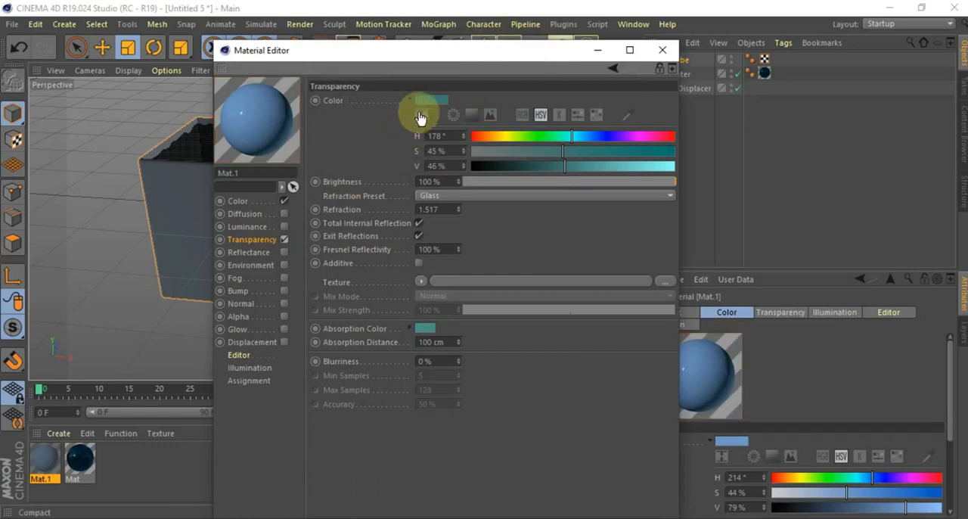
Lighten the second material's Transparency color to S 26 % and V 99 %, and close the material settings
drag(559, 154, 471, 164)
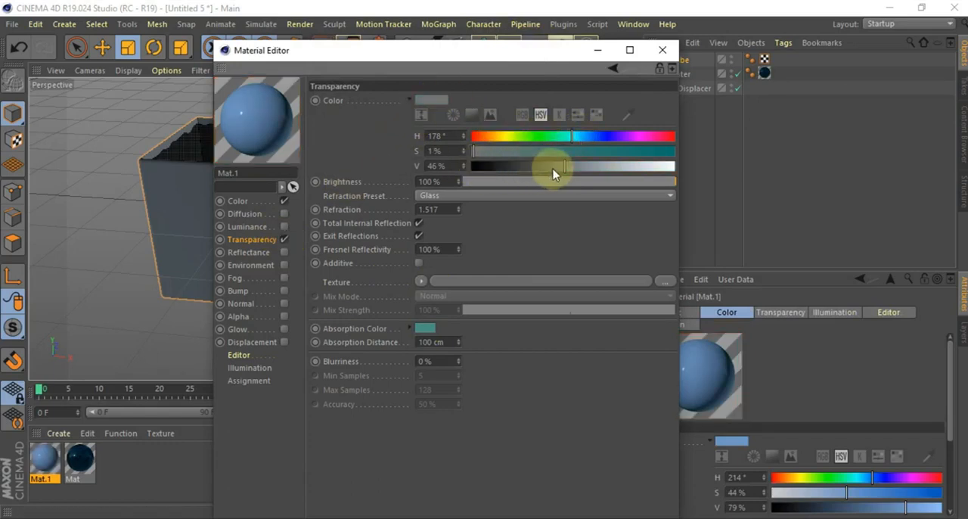
drag(564, 171, 704, 164)
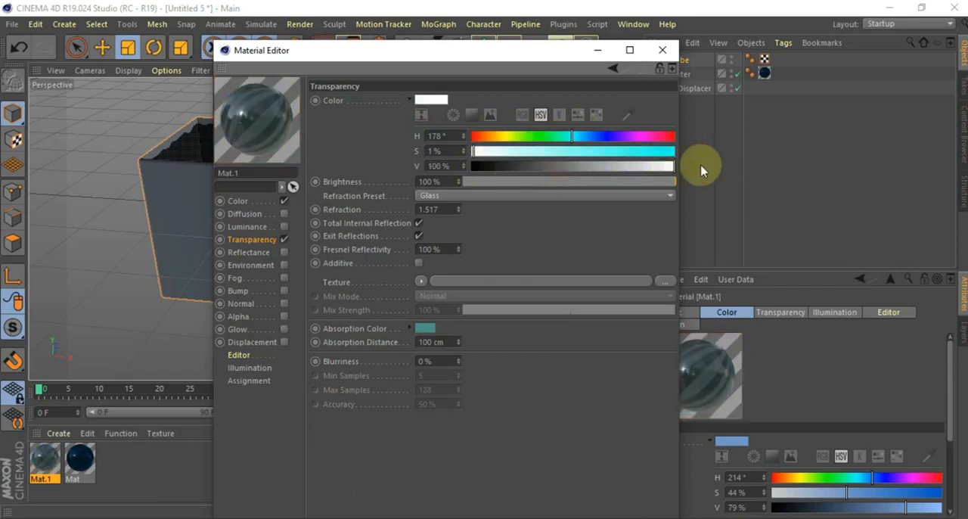
click(663, 166)
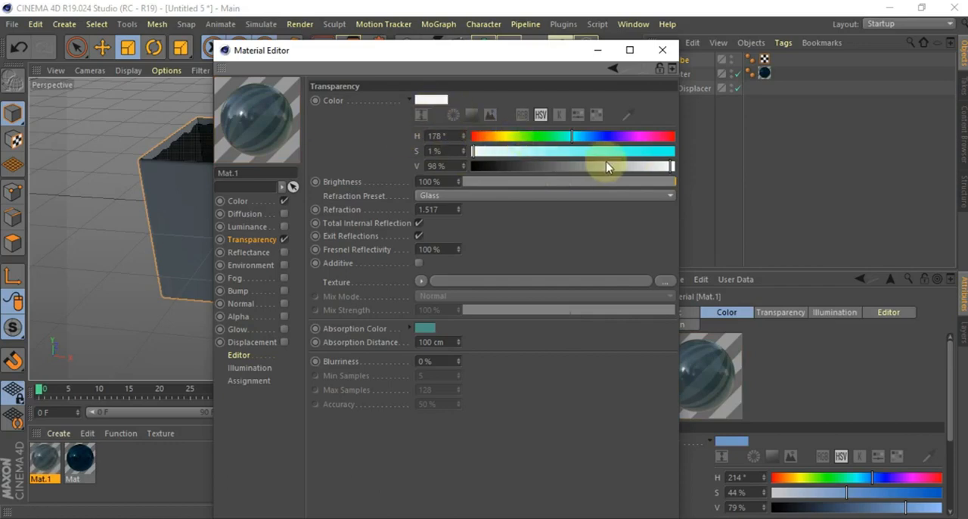
click(525, 154)
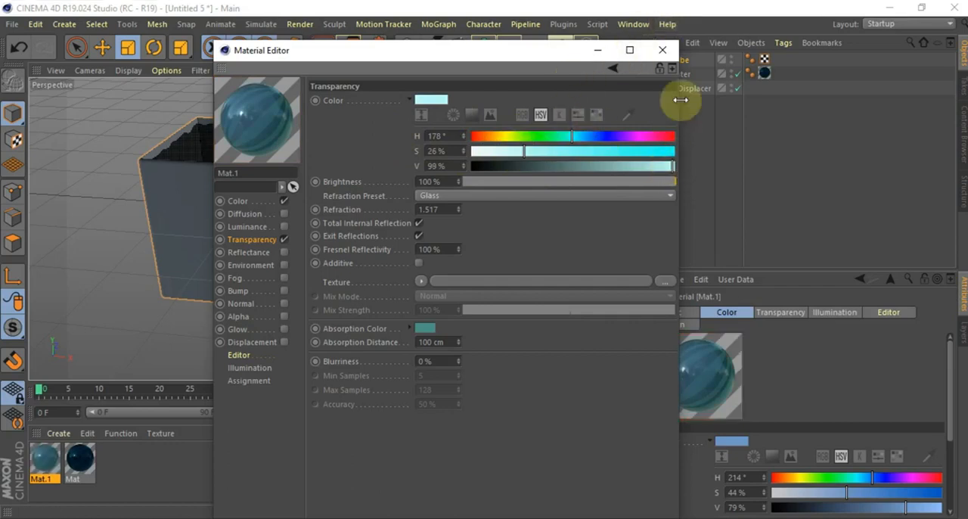
click(664, 50)
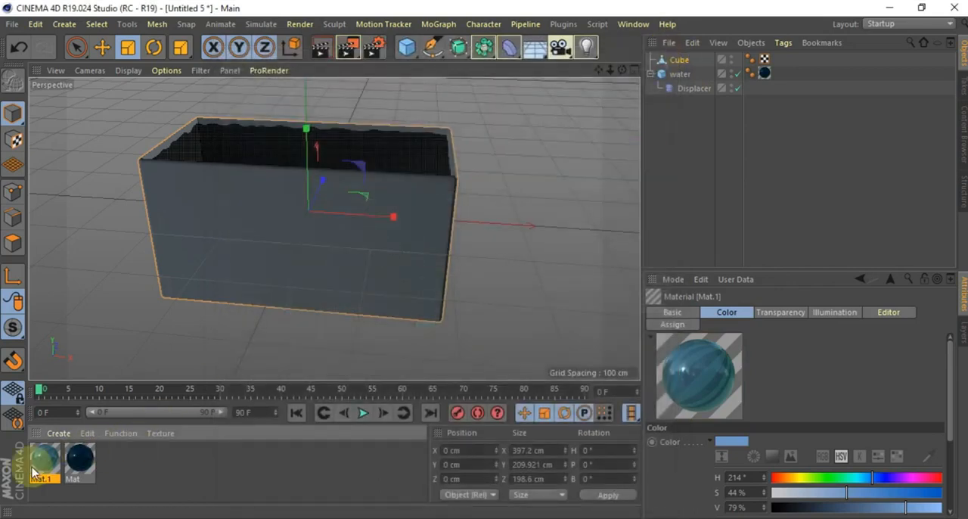
Apply the second material to the container cube and render the perspective view
drag(42, 459, 281, 260)
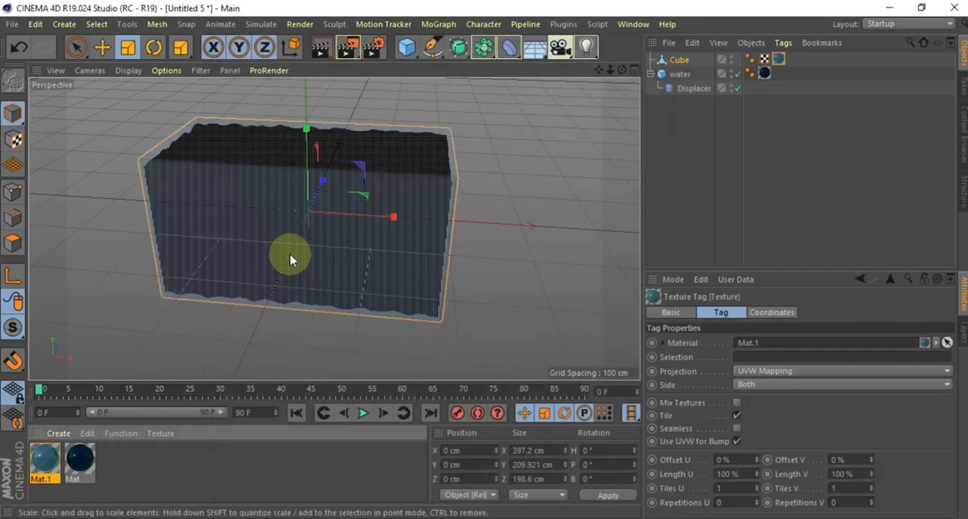
click(321, 47)
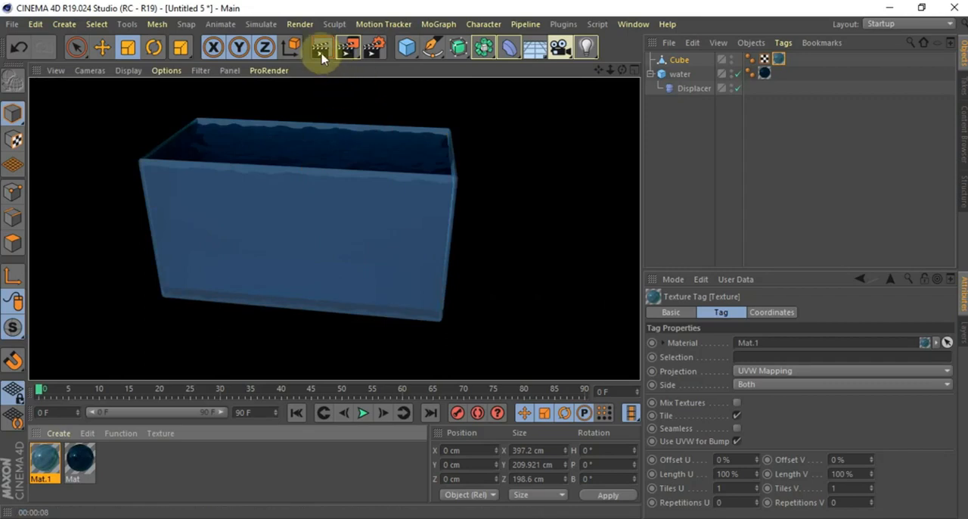
Set the container material's Transparency color to S 0 % and V 100 %, and start a test render of the view
double_click(46, 457)
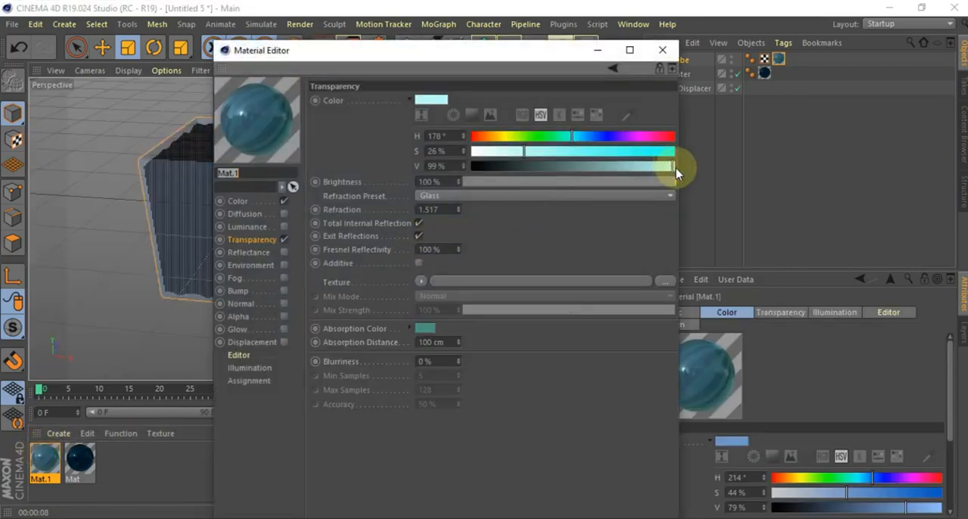
drag(673, 171, 685, 174)
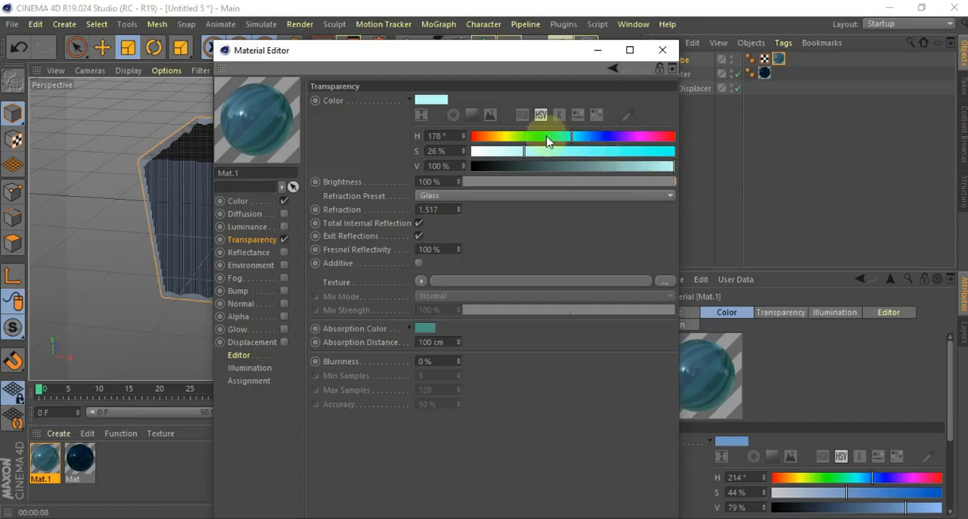
drag(526, 155, 471, 153)
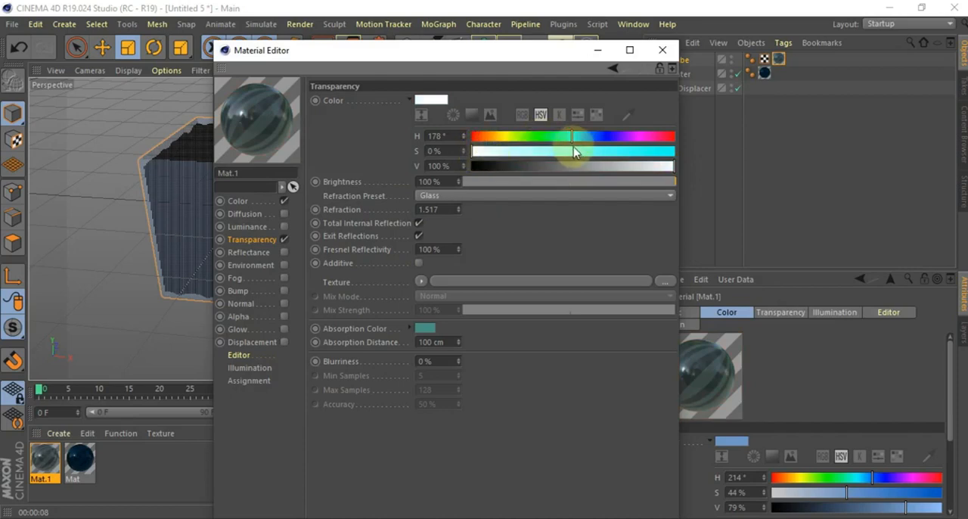
click(663, 50)
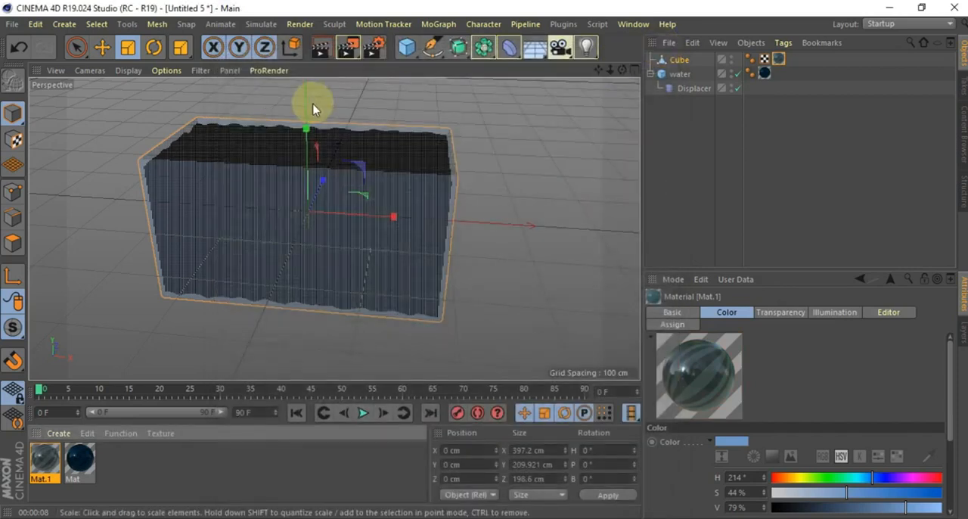
click(322, 52)
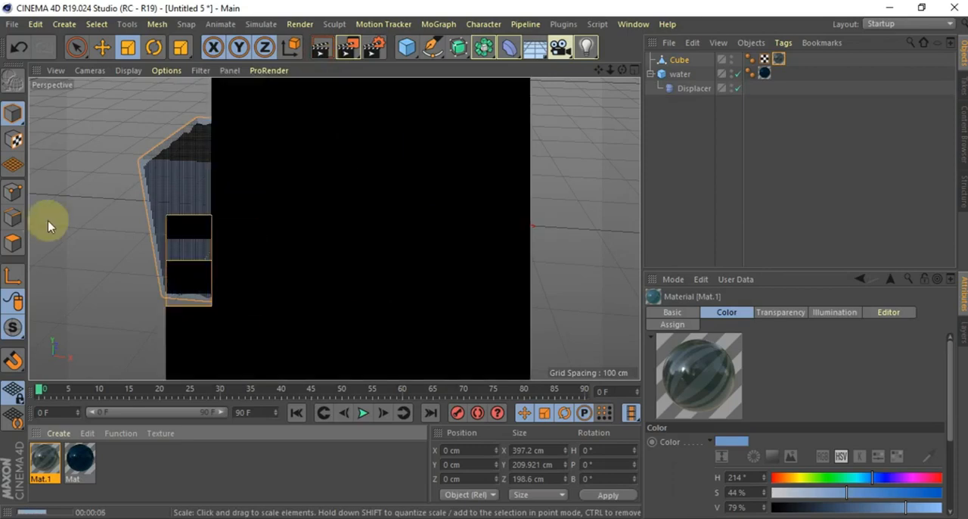
click(99, 217)
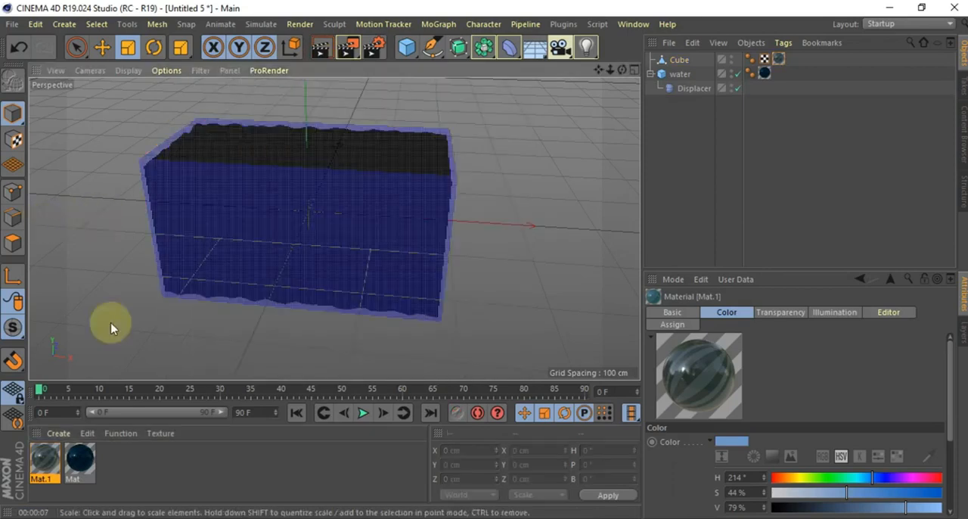
Set the container material's Transparency color to S 12 % and render the view again
double_click(44, 460)
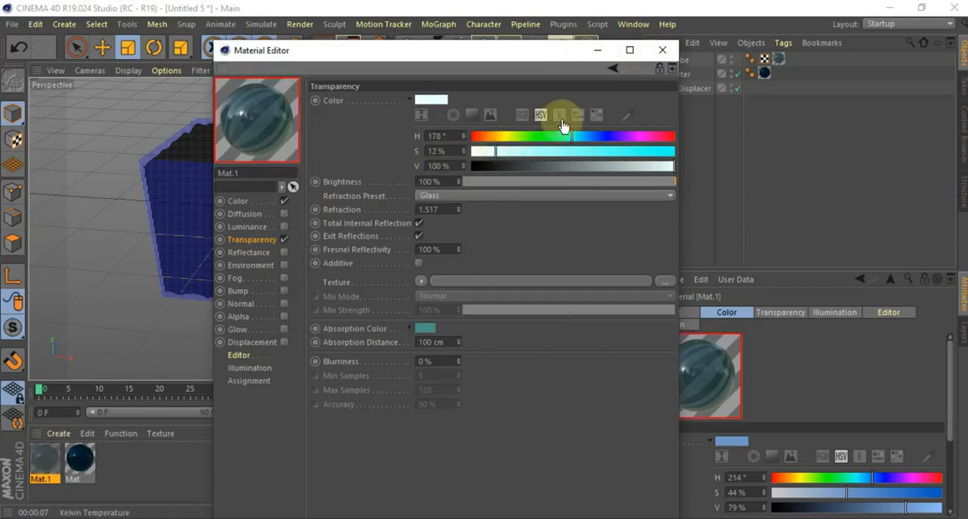
click(663, 50)
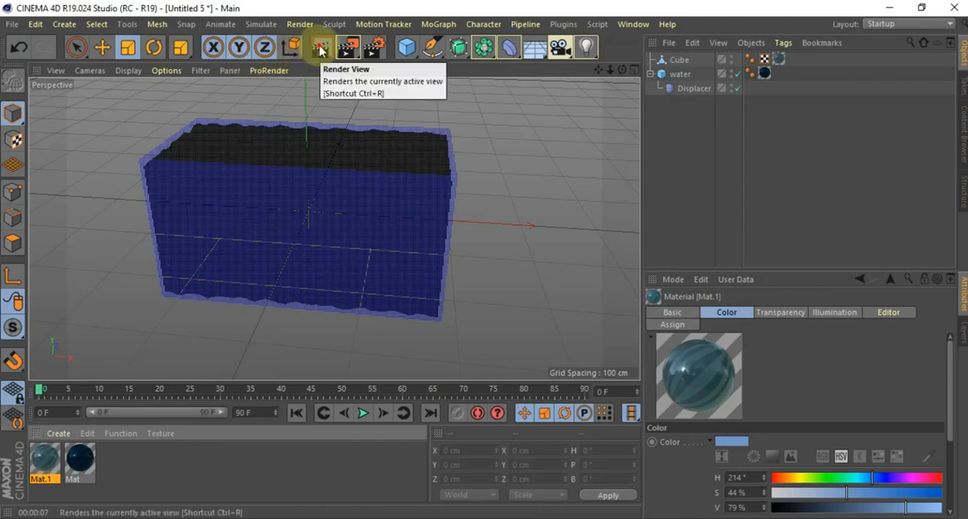
click(321, 50)
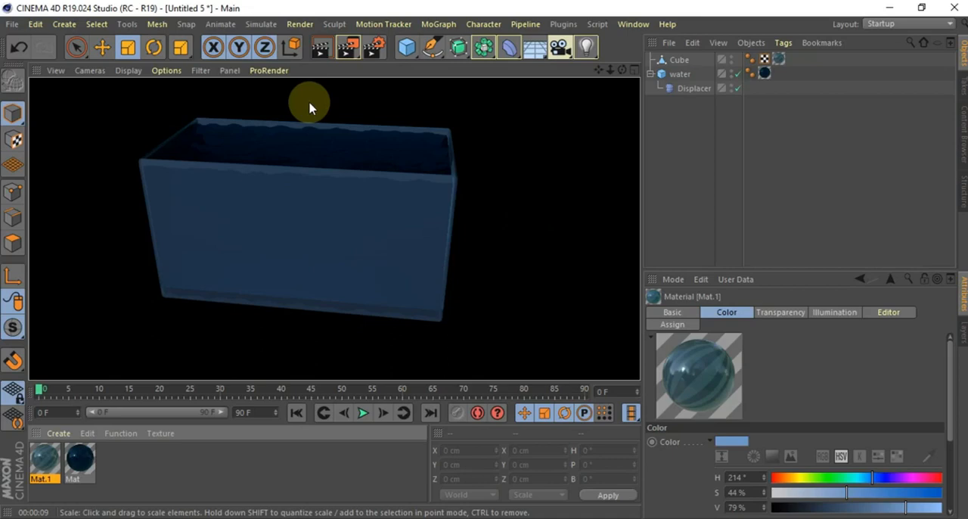
click(433, 208)
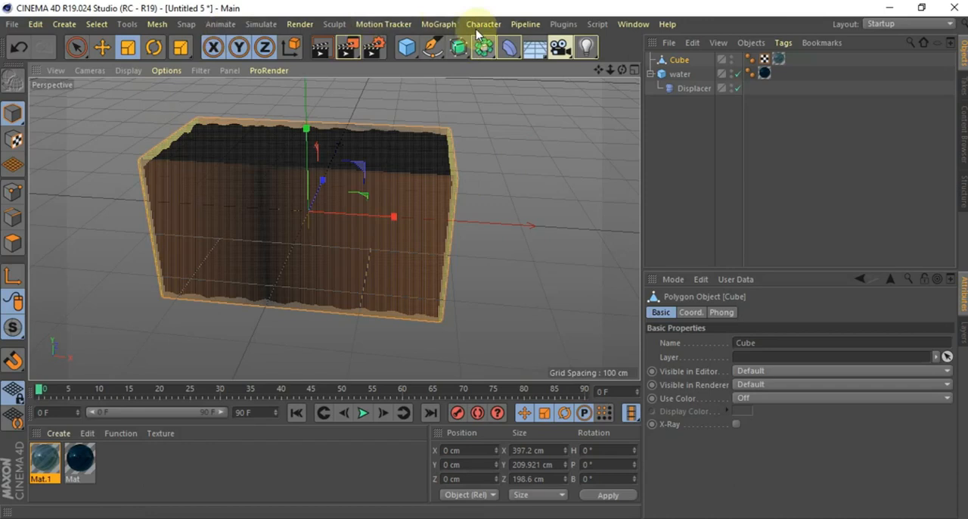
Add a new cube primitive to the scene and set its Size X to 400 cm
click(406, 48)
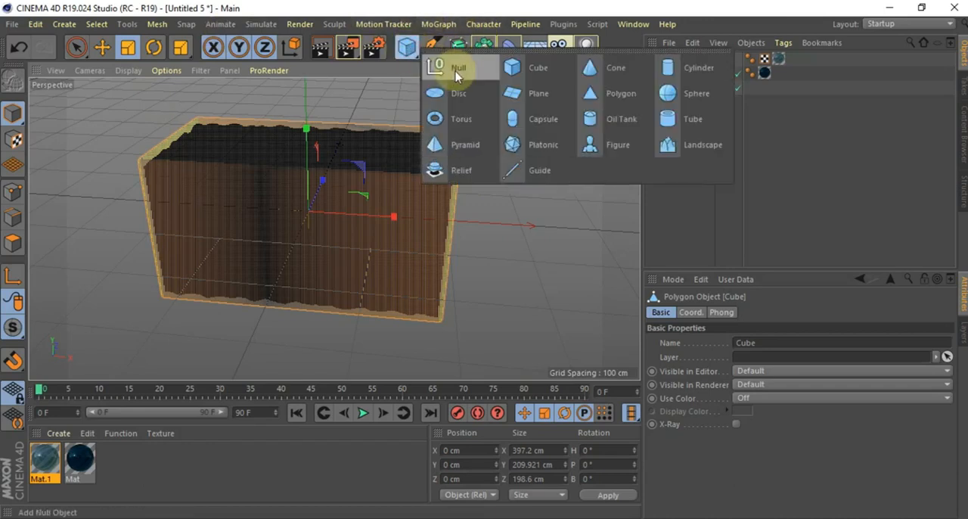
click(525, 76)
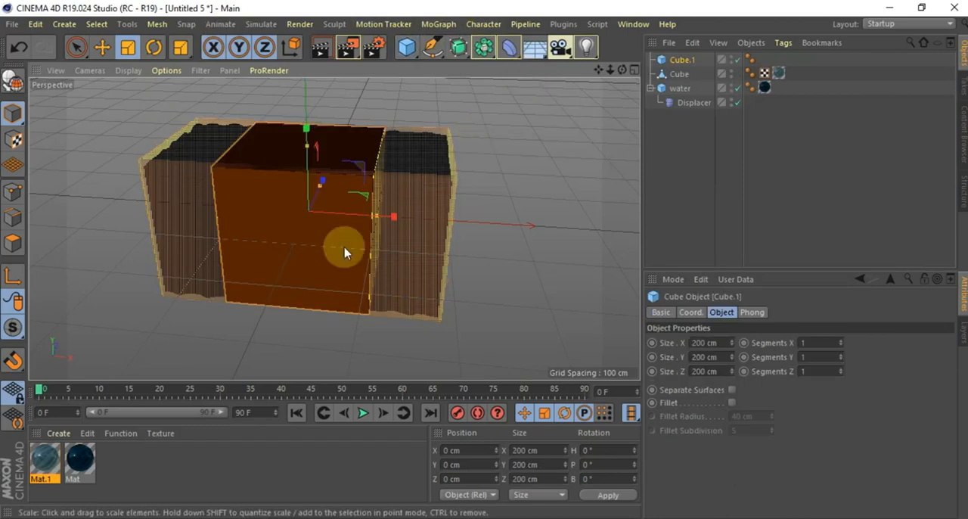
click(707, 342)
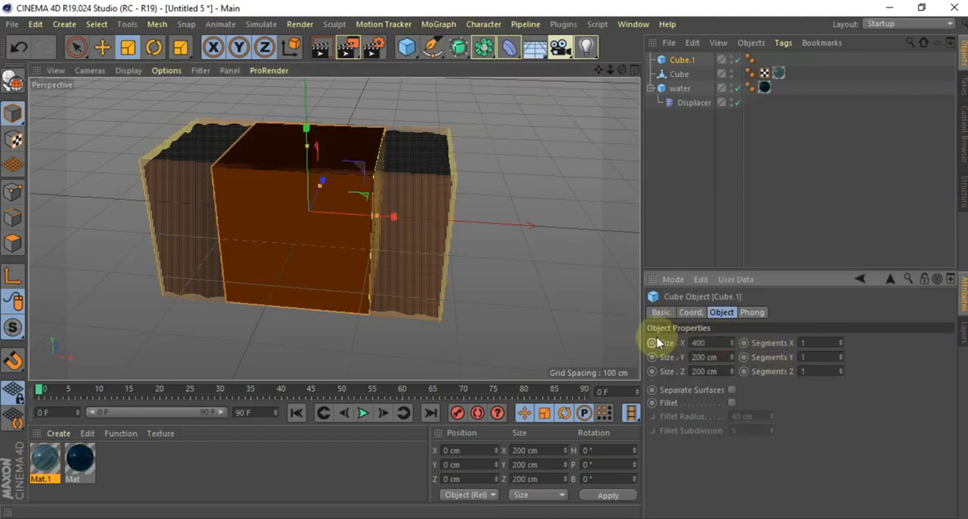
text(400)
key(Return)
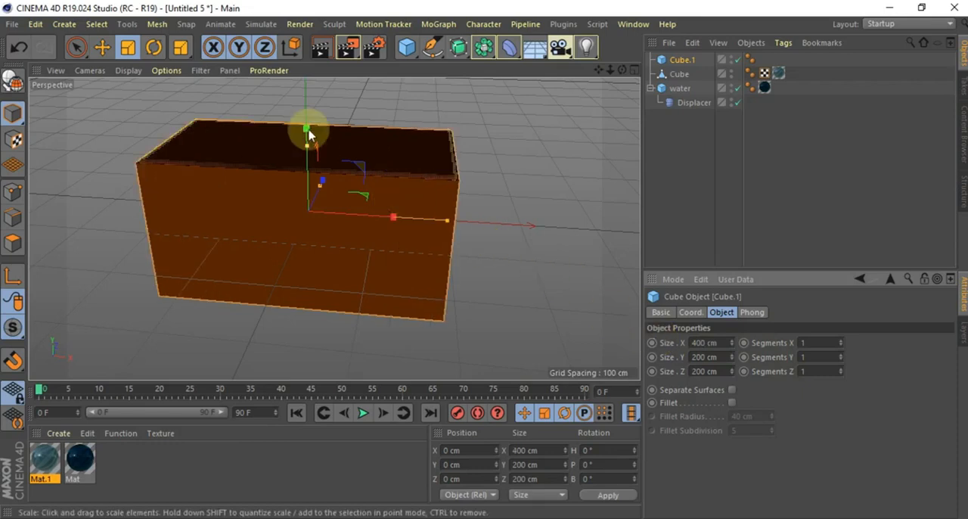
Flatten the new cube to a height of about 8.4 cm and lower it to the container's bottom at Y about -100 cm
drag(309, 130, 322, 148)
key(ctrl+z)
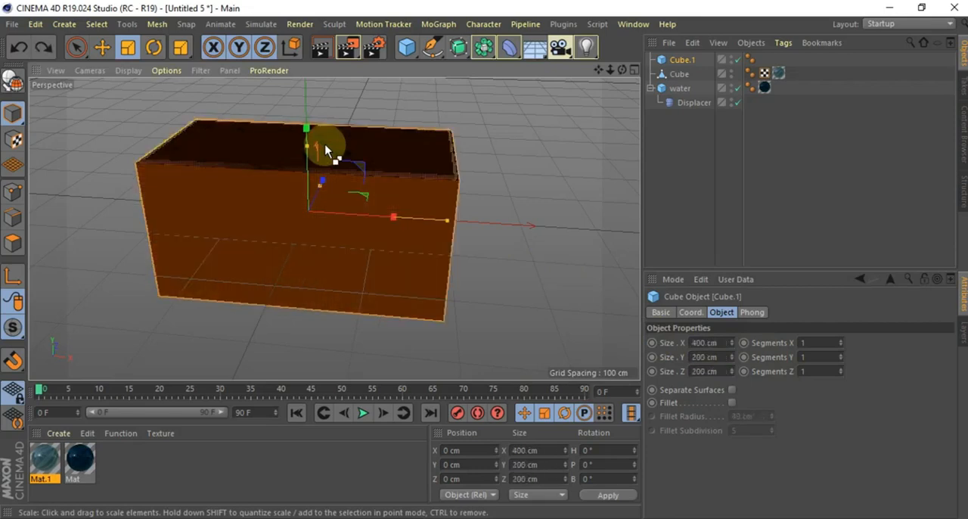
drag(307, 150, 307, 214)
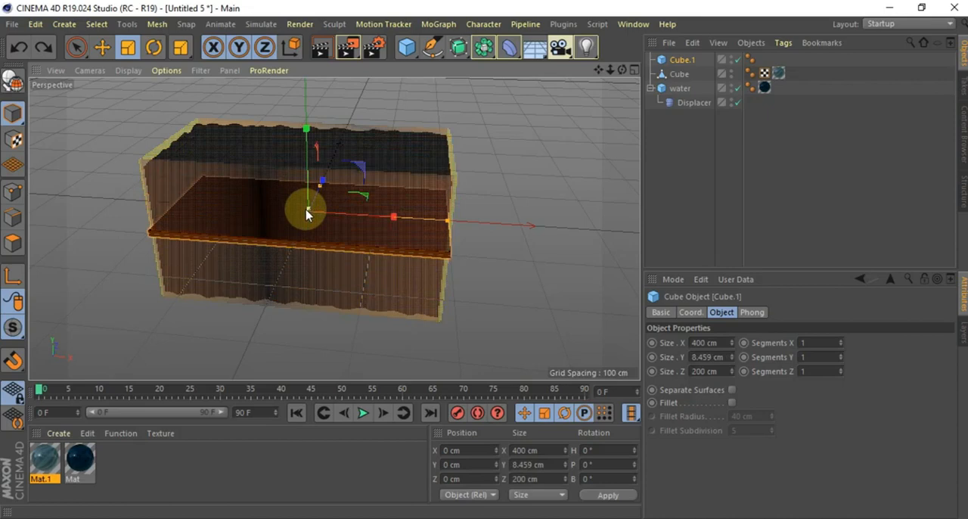
click(101, 47)
drag(308, 130, 308, 191)
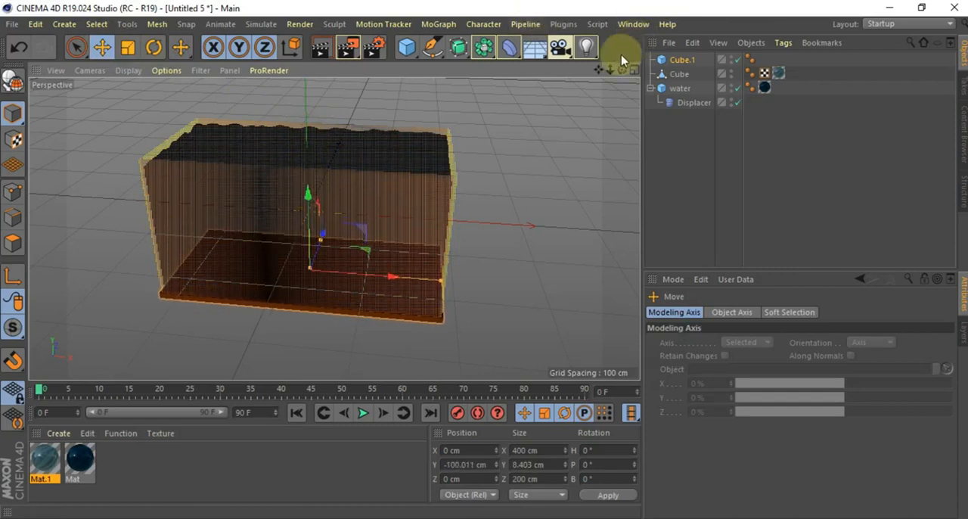
Disable the water object and its Displacer so the inside of the container is clear to work in
mouse_move(620, 72)
mouse_down()
mouse_move(586, 64)
mouse_move(621, 68)
mouse_move(590, 80)
mouse_move(622, 72)
mouse_up()
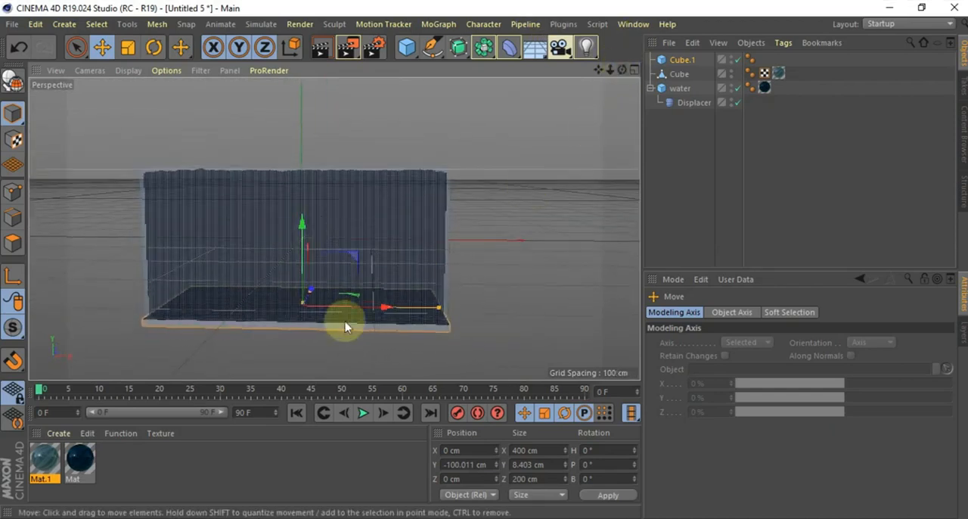
click(374, 330)
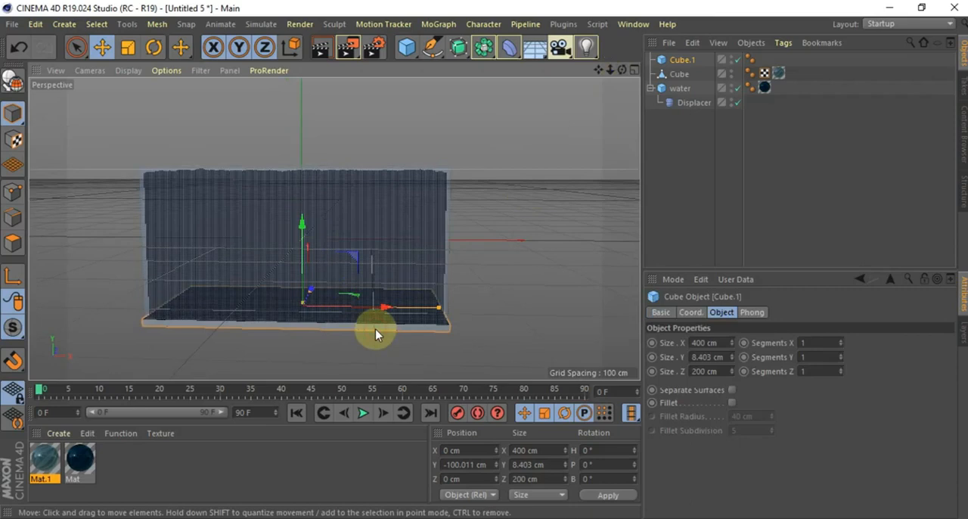
click(740, 102)
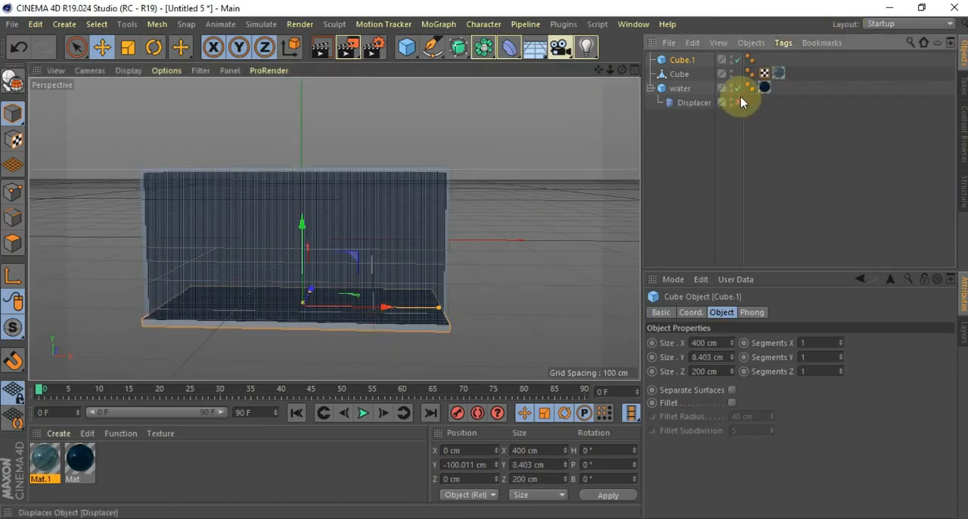
click(738, 89)
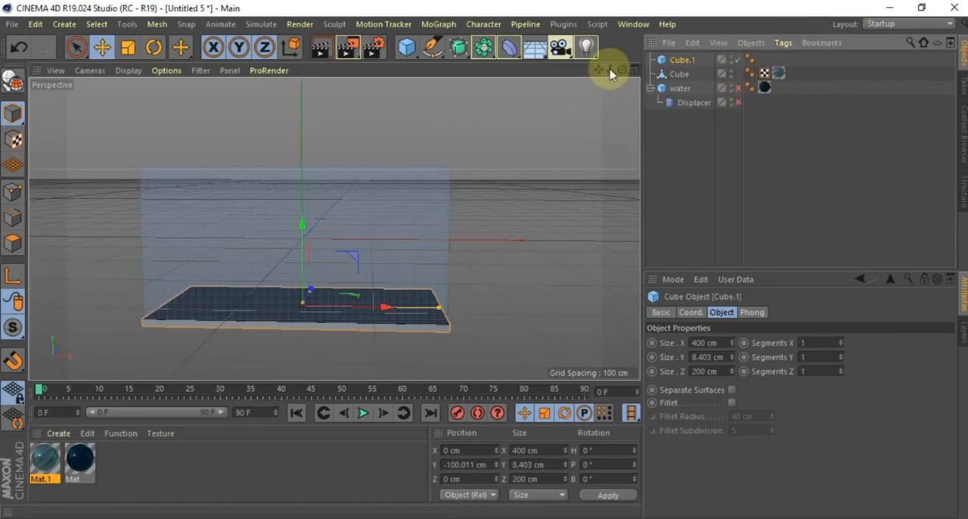
Add a Landscape primitive and scale it down uniformly to about 172 cm wide and 29 cm high
drag(621, 70, 333, 228)
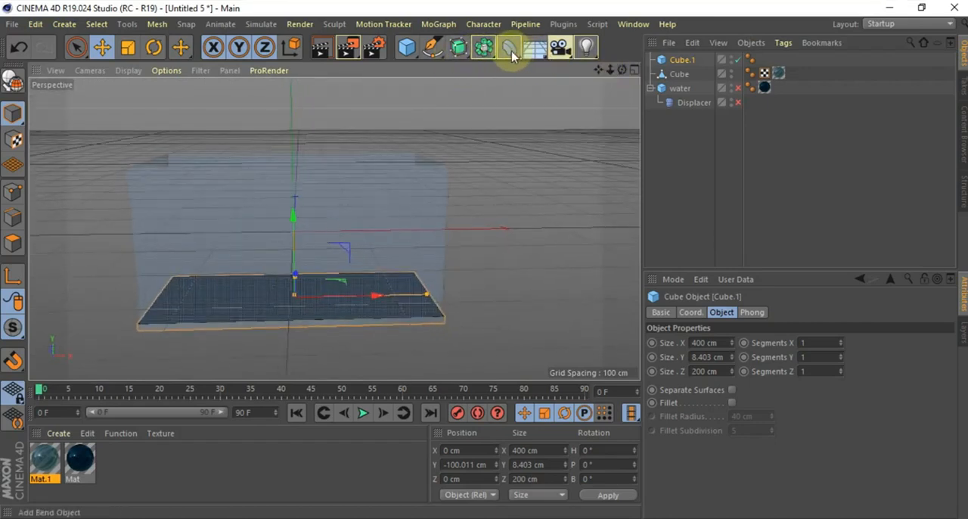
click(538, 50)
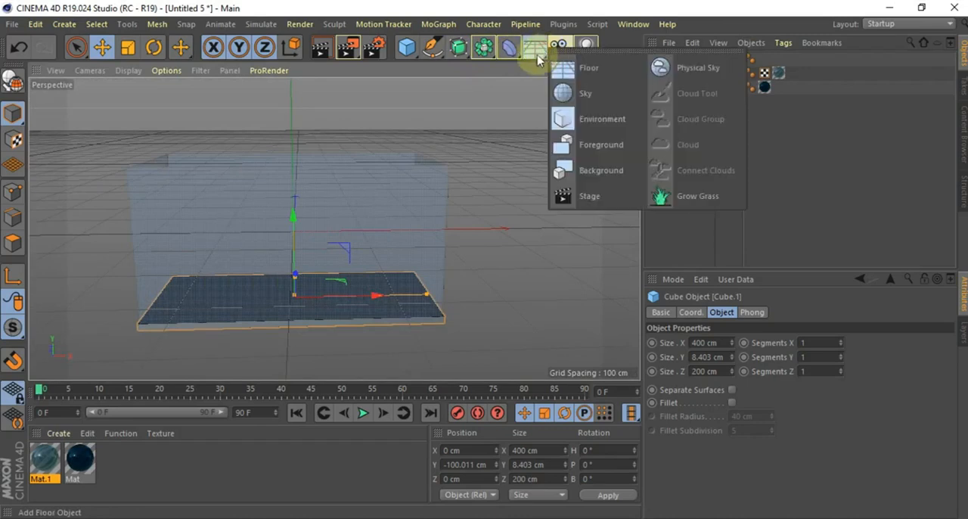
click(405, 50)
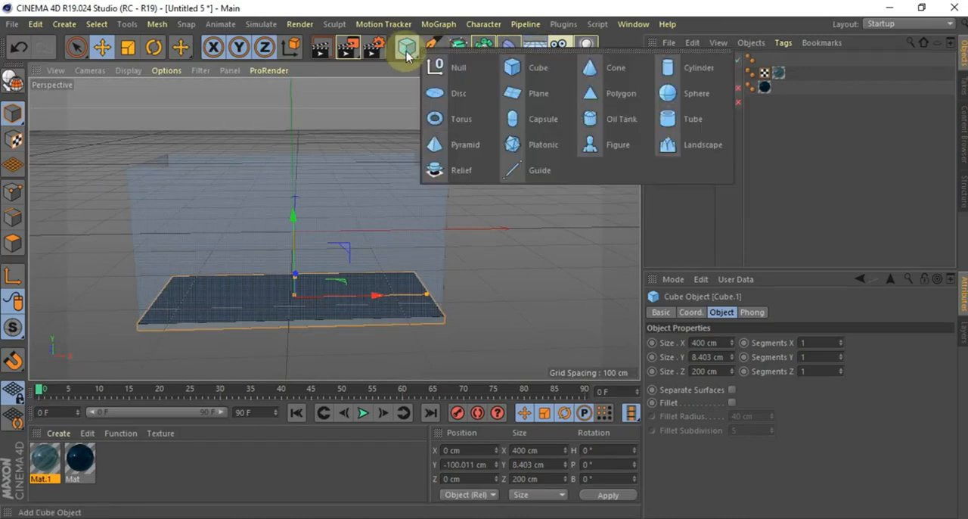
click(703, 144)
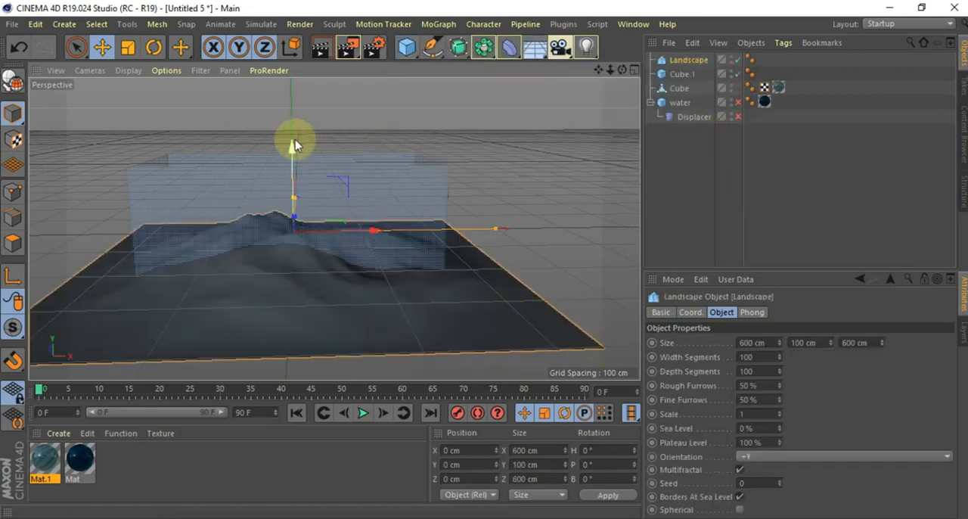
click(132, 48)
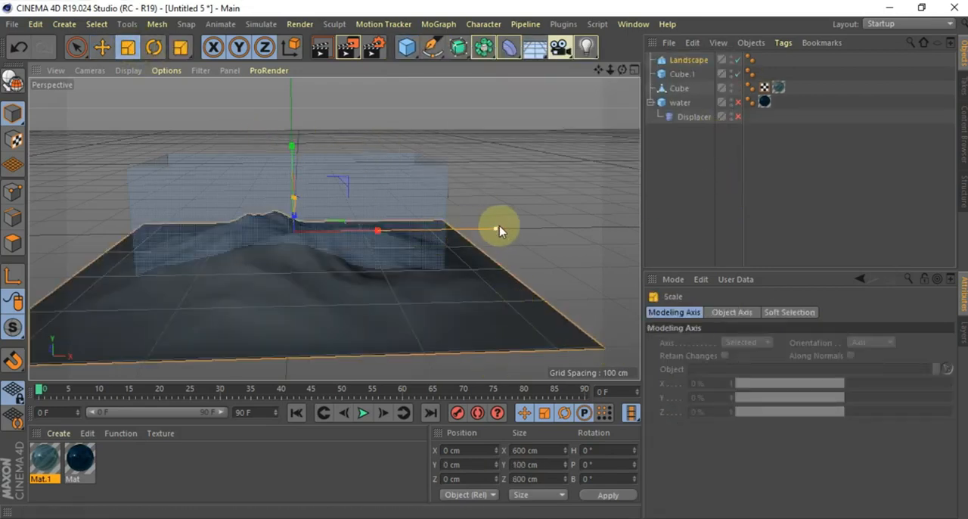
drag(378, 234, 317, 245)
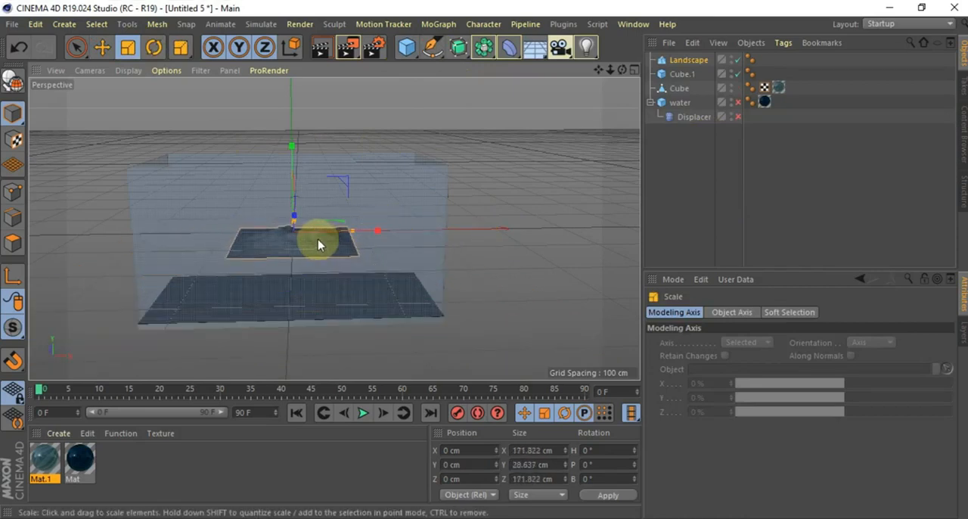
Move the landscape down onto the base slab and sideways, to X about 89 cm and Y about -88 cm
click(110, 46)
drag(291, 149, 292, 206)
drag(376, 290, 436, 288)
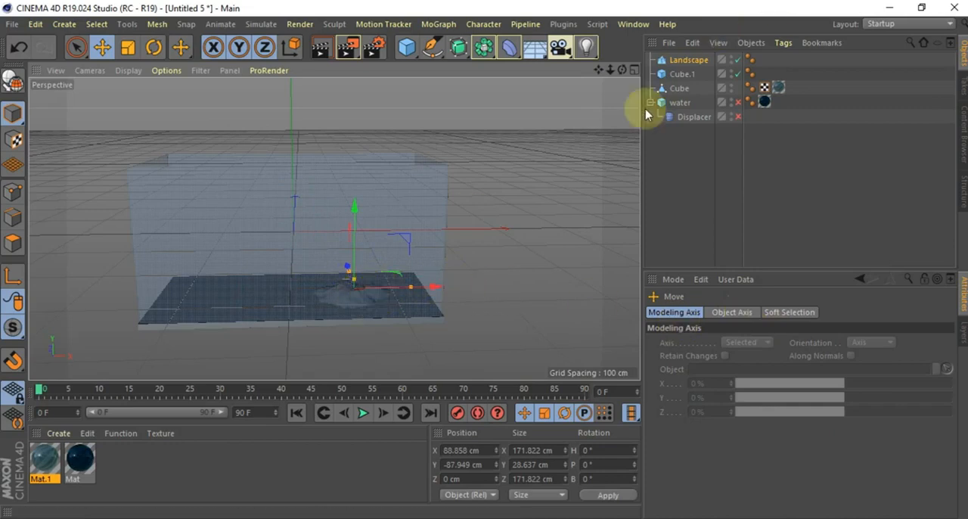
Increase the landscape's height to about 171 cm and raise it to Y about -14 cm so it stands on the base slab
click(689, 60)
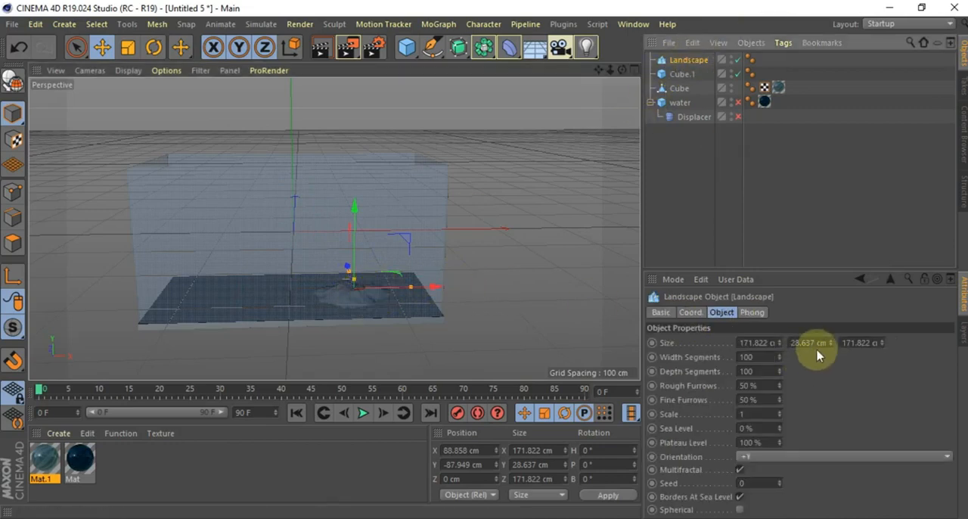
mouse_move(832, 343)
mouse_down()
mouse_move(832, 268)
mouse_move(832, 342)
mouse_up()
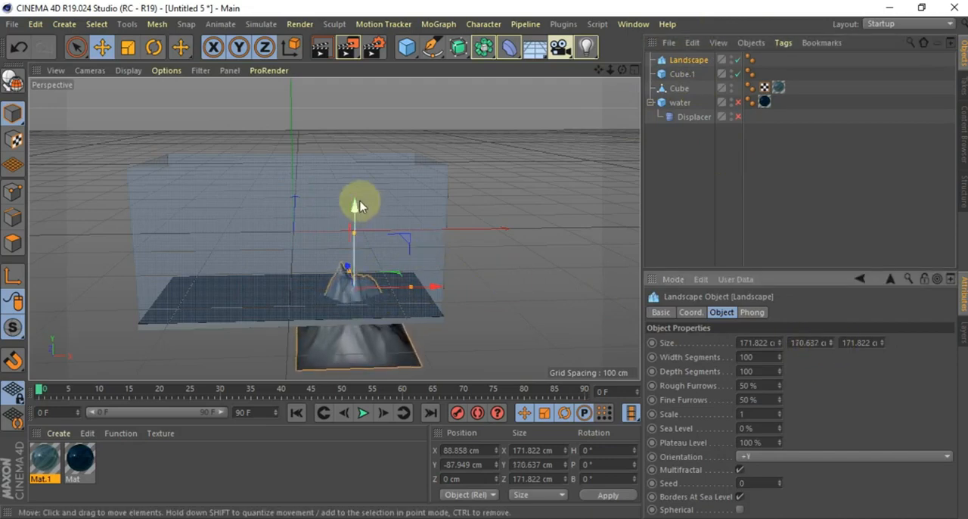
drag(356, 208, 354, 161)
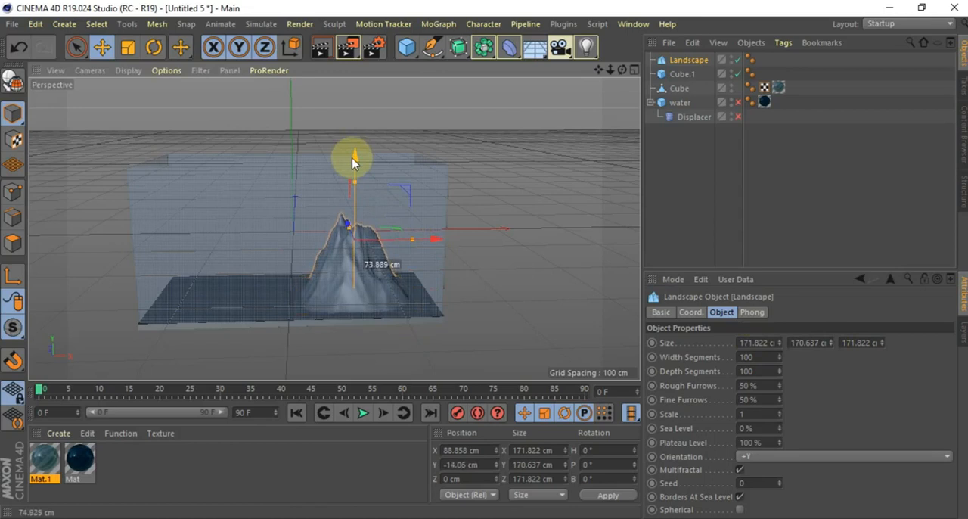
drag(354, 161, 354, 161)
Render the perspective view to check the landscape inside the glass container
drag(623, 72, 335, 225)
click(323, 49)
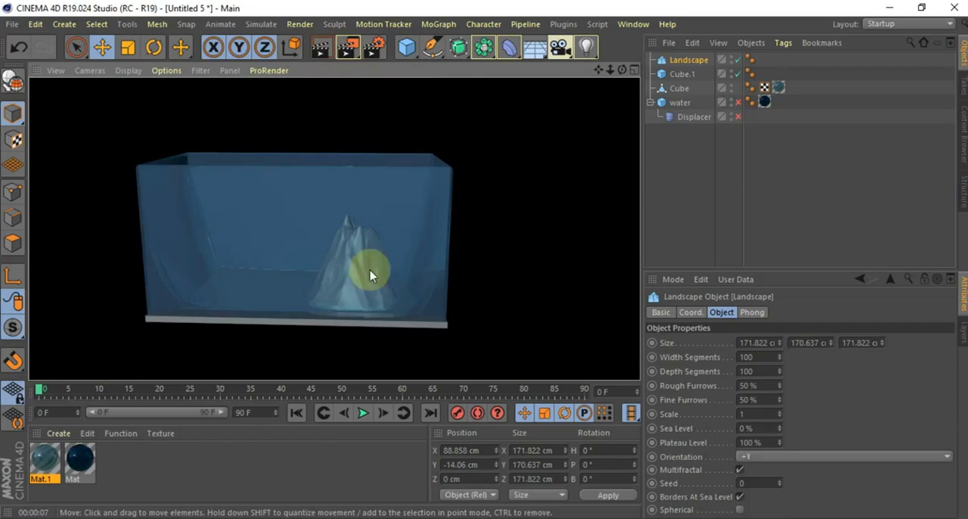
click(231, 469)
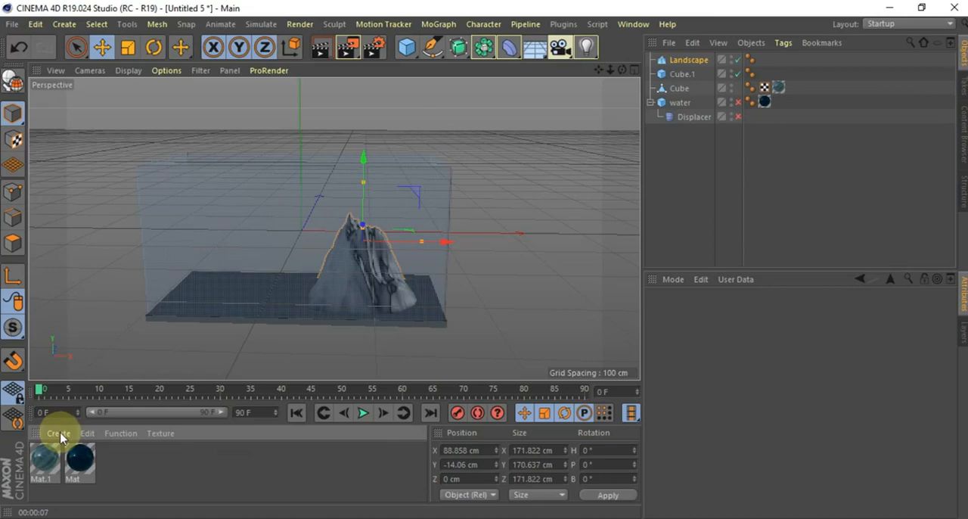
Create a new material with a green Color of H 103°, S 64 % and V 54 %, and close its settings
click(62, 435)
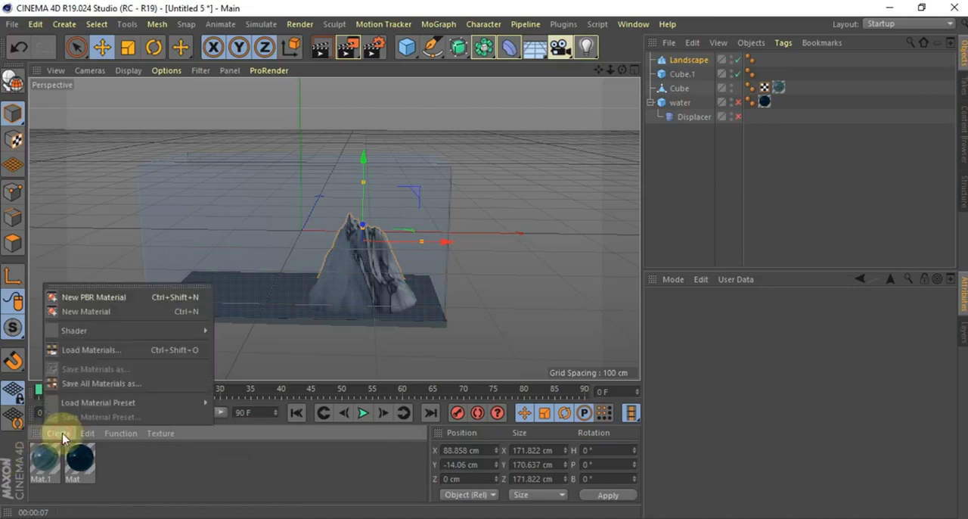
click(82, 314)
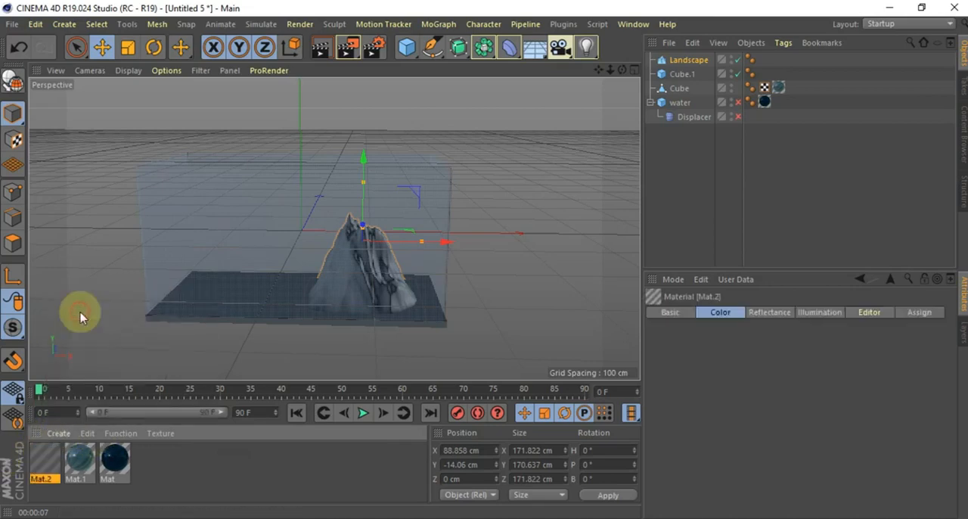
double_click(40, 465)
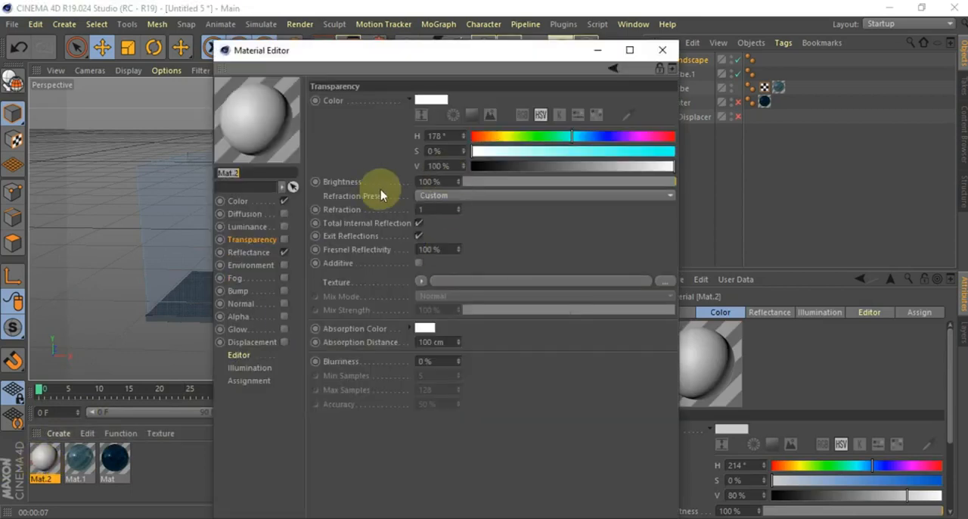
click(260, 207)
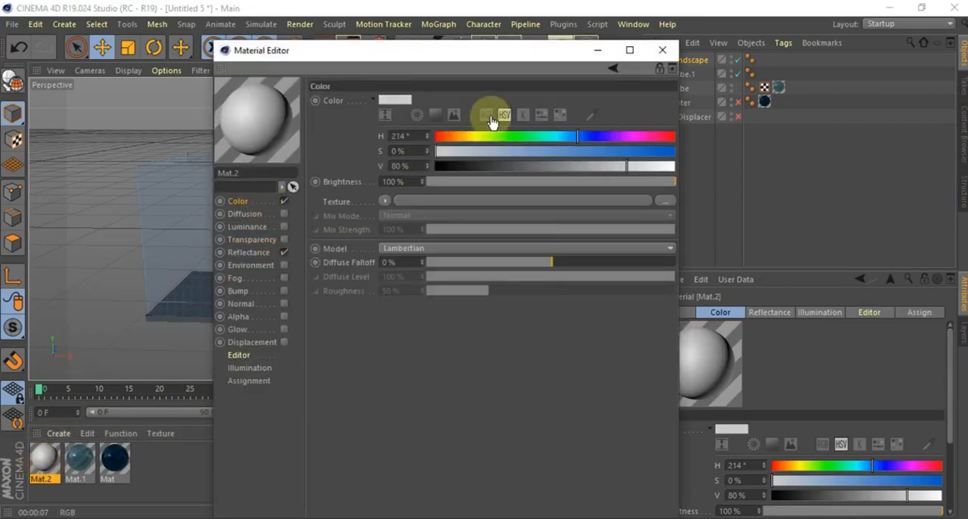
click(460, 137)
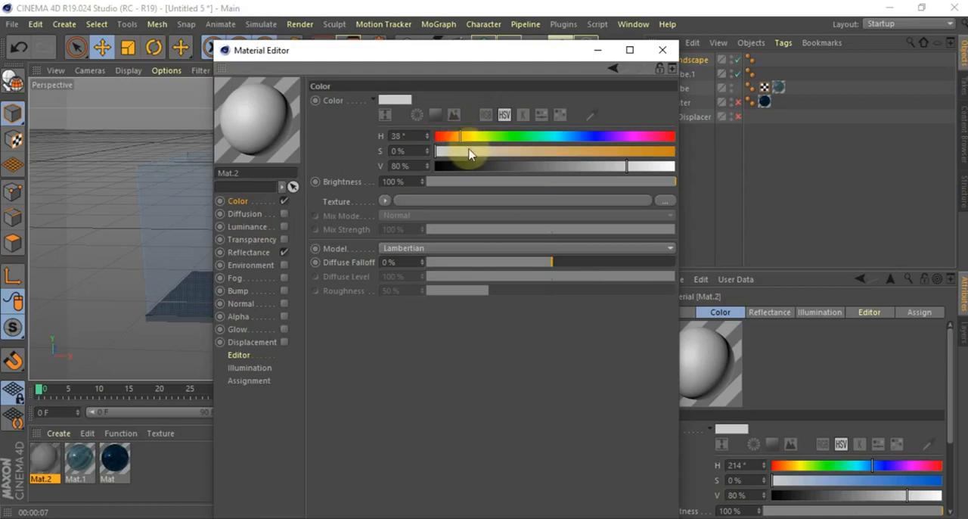
click(518, 137)
drag(518, 137, 503, 137)
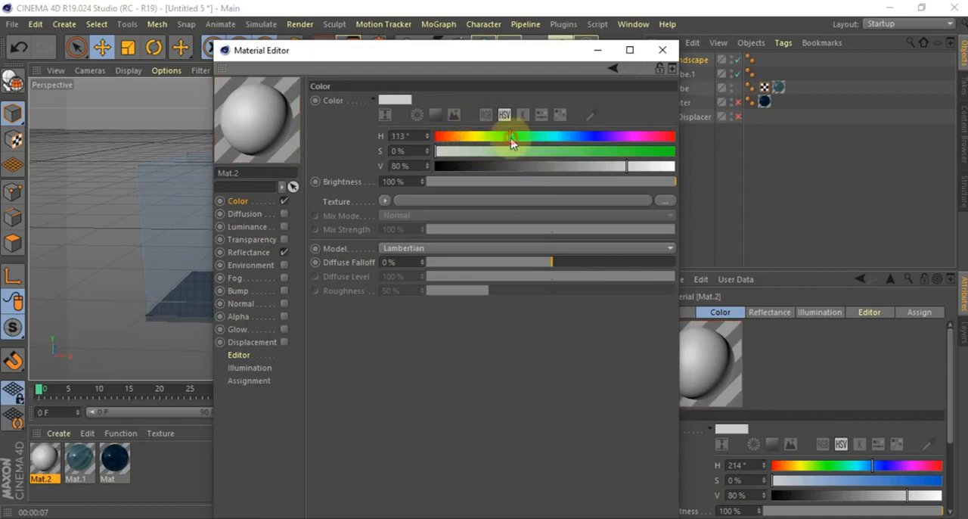
click(589, 151)
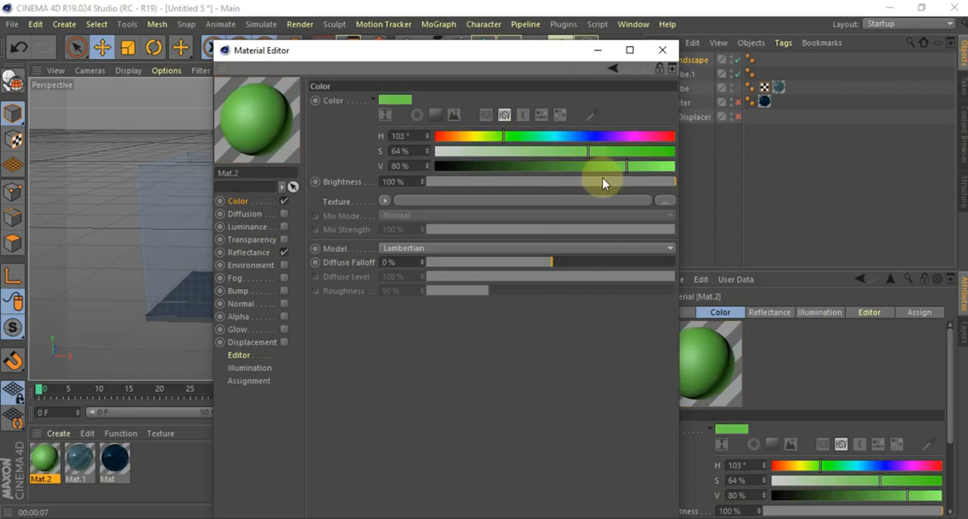
click(565, 166)
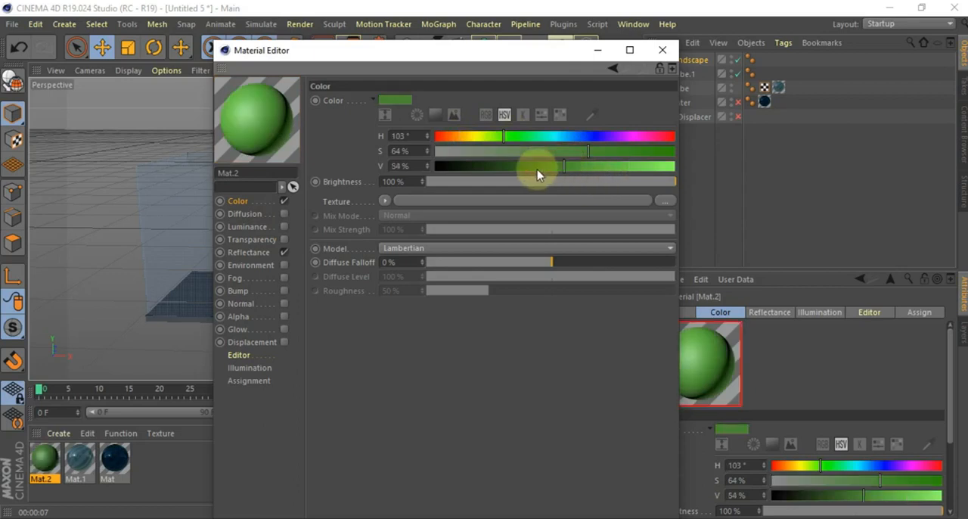
click(662, 49)
Apply the green material to the Landscape object and clear the selection
drag(41, 465, 357, 273)
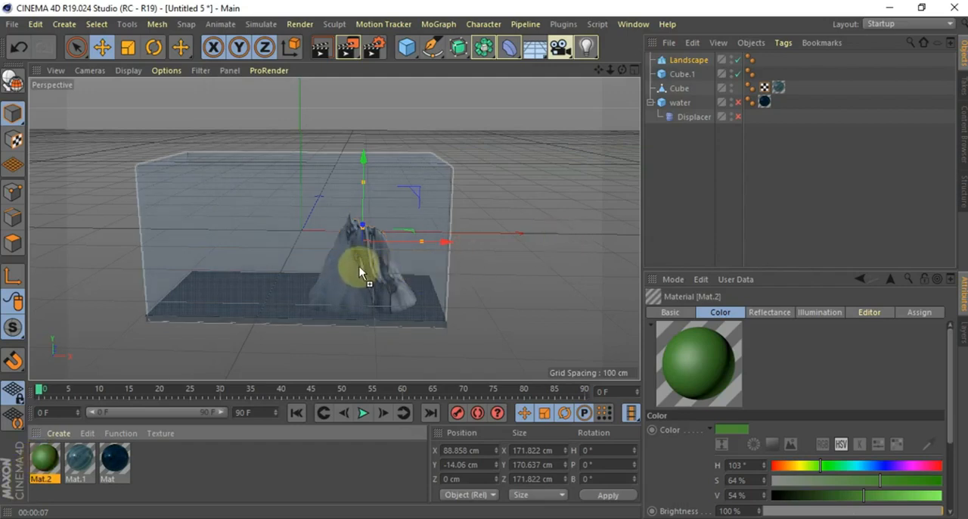
drag(953, 9, 702, 59)
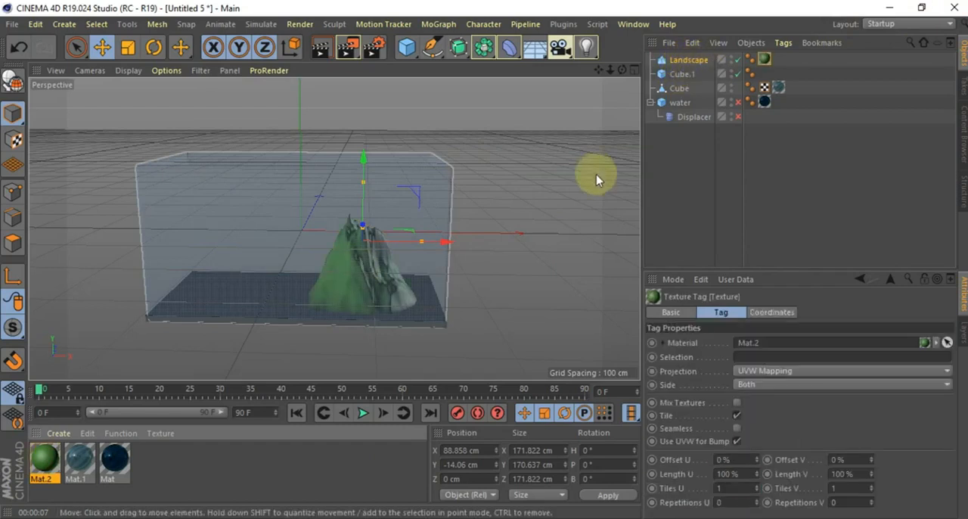
click(567, 230)
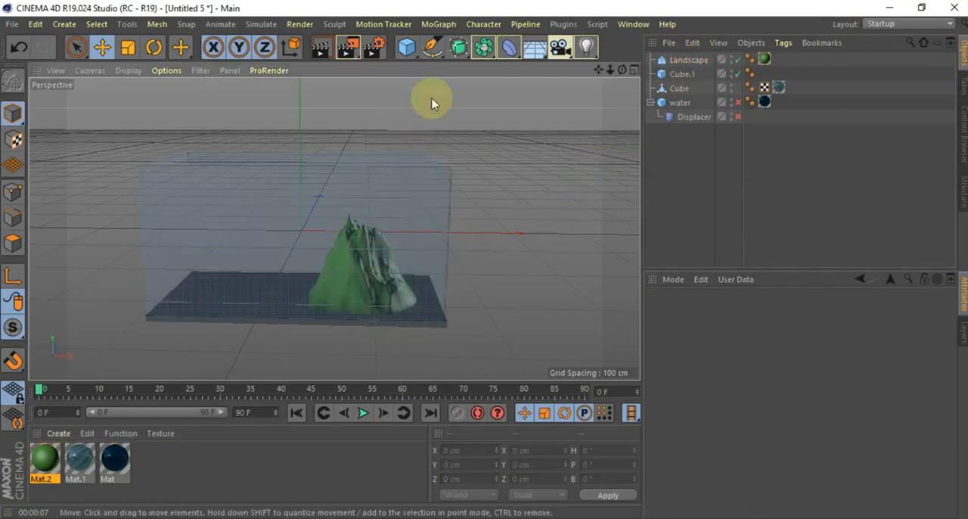
Re-enable the water object around the landscape
click(738, 102)
click(738, 116)
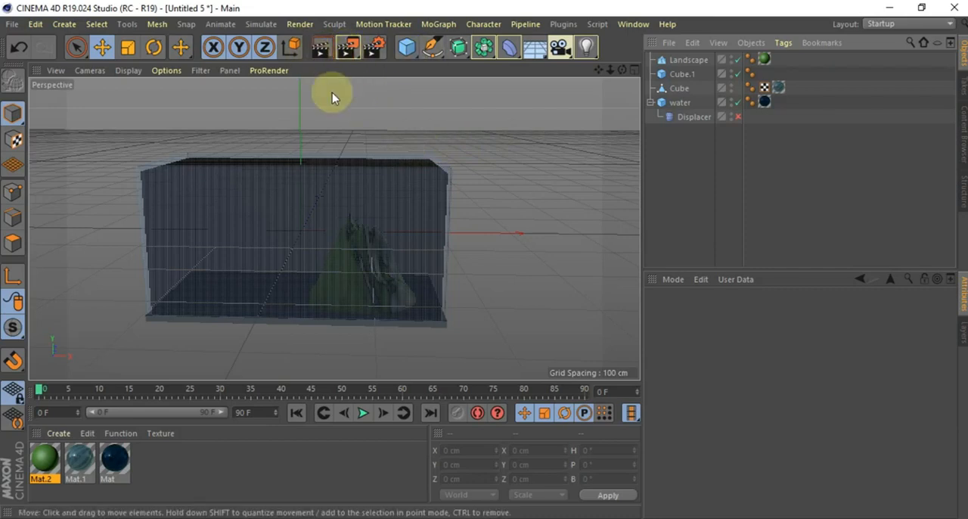
Render the perspective view to check the green mountain through the water and glass, and clear the selection
click(320, 51)
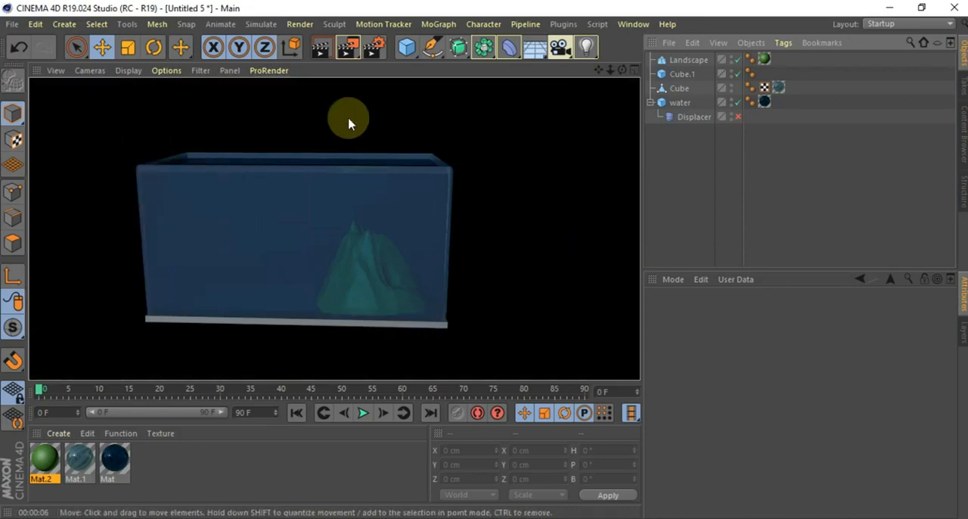
right_click(533, 171)
click(502, 152)
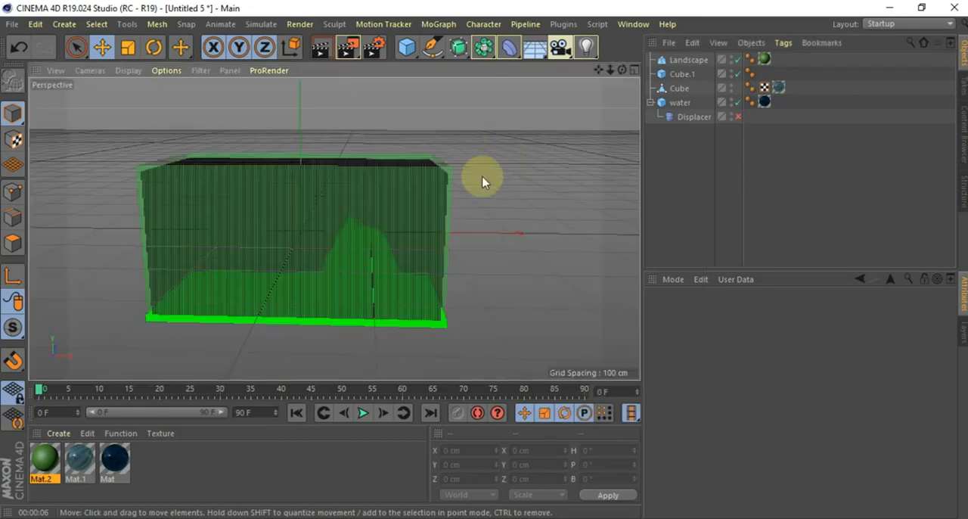
click(303, 244)
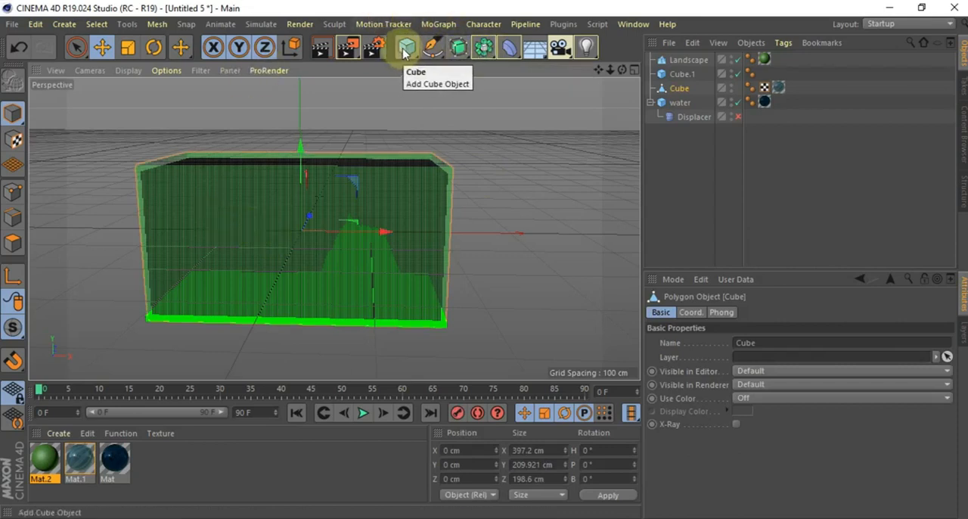
click(478, 135)
View the container from a higher angle, preview the animation, and return to the first frame
mouse_move(622, 70)
mouse_down()
mouse_move(334, 227)
mouse_move(621, 70)
mouse_up()
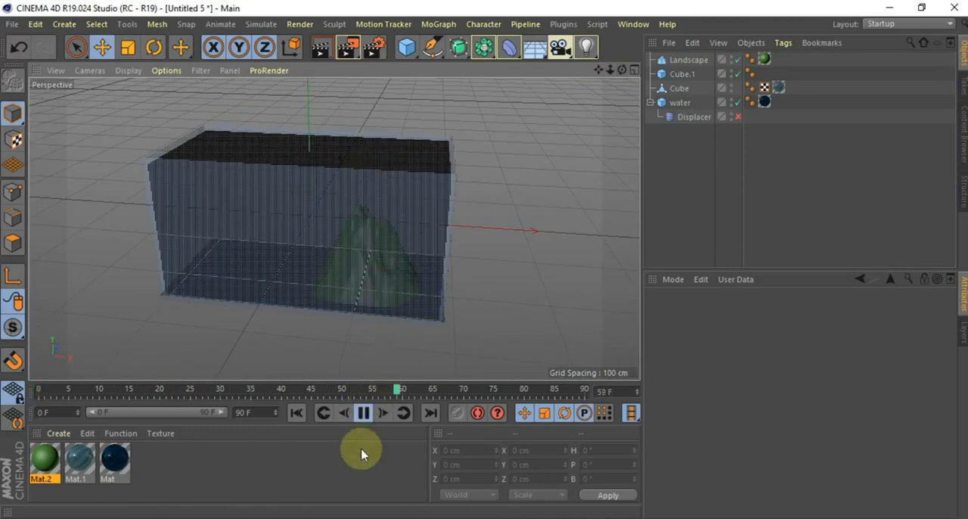
click(366, 414)
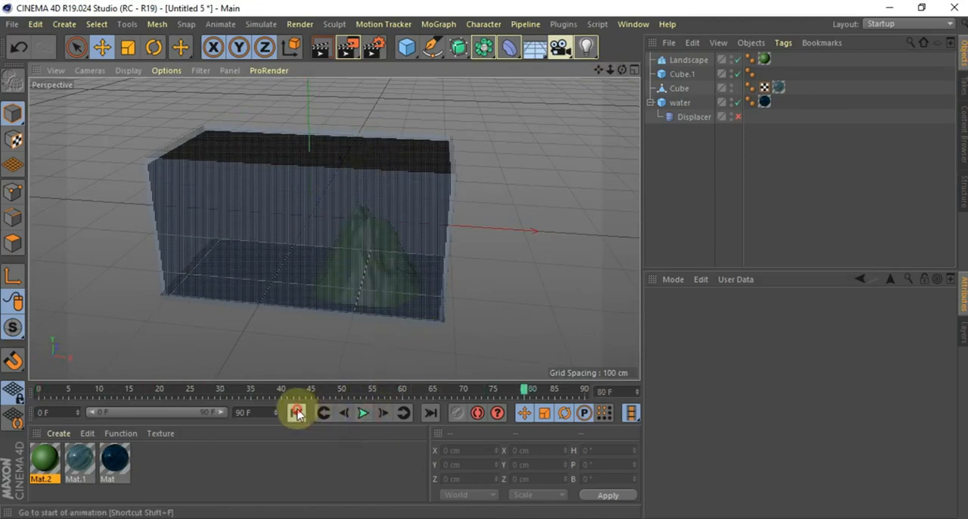
click(296, 412)
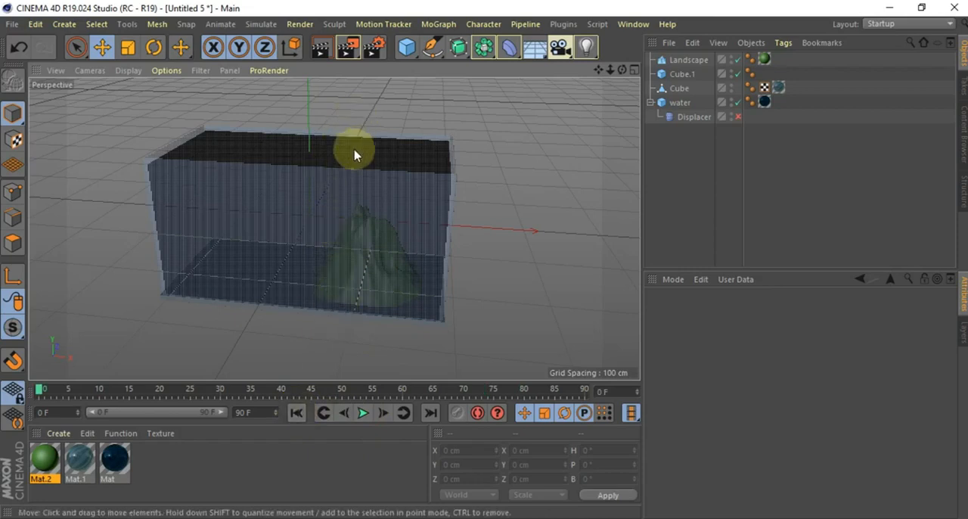
Extend the timeline to 300 F and set the render output to a manual frame range from 0 F to 300 F
click(371, 47)
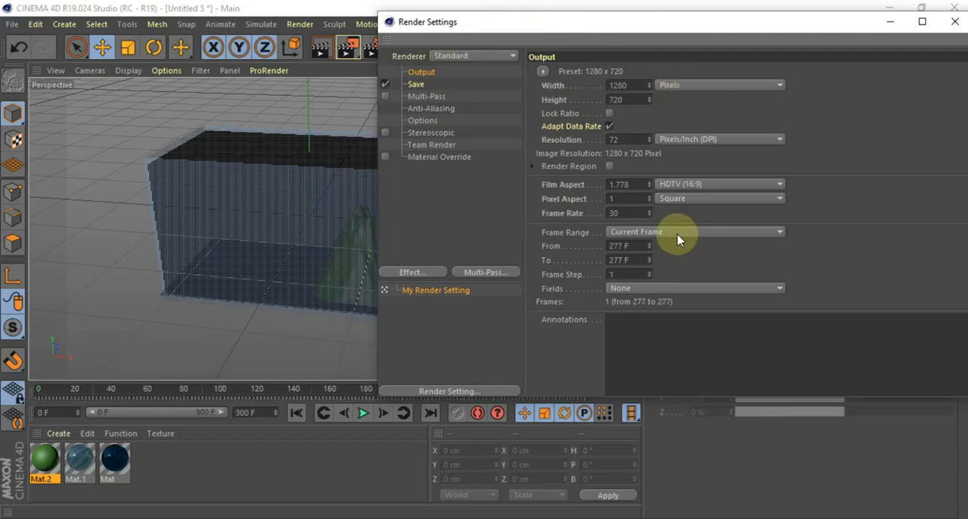
click(670, 232)
click(628, 245)
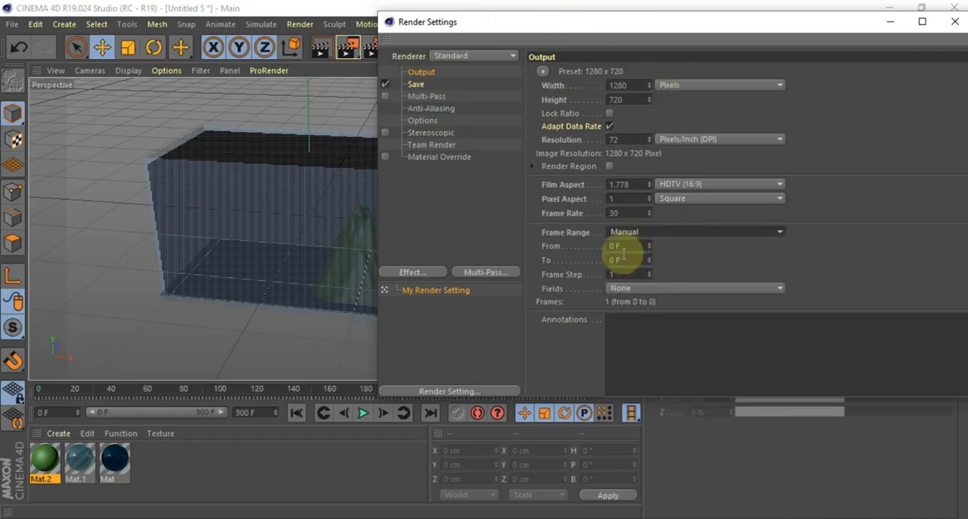
click(628, 260)
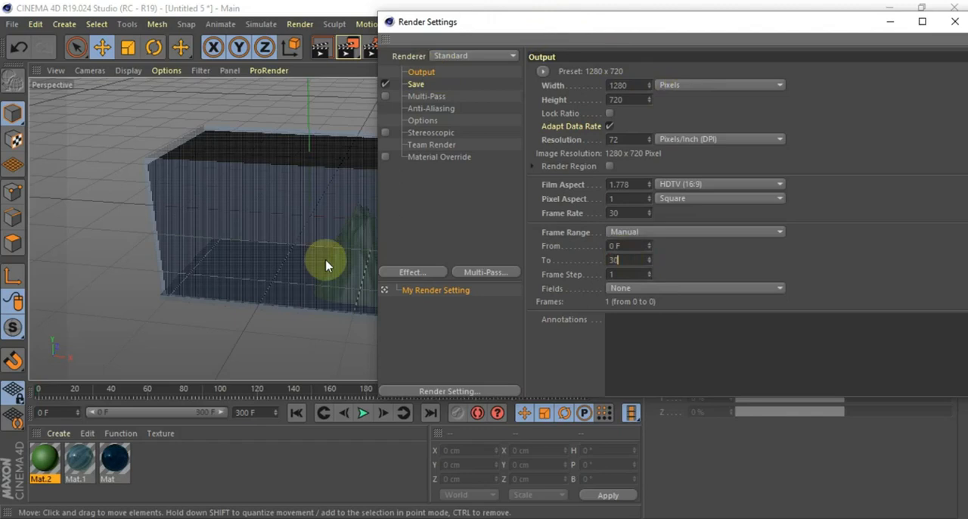
click(954, 21)
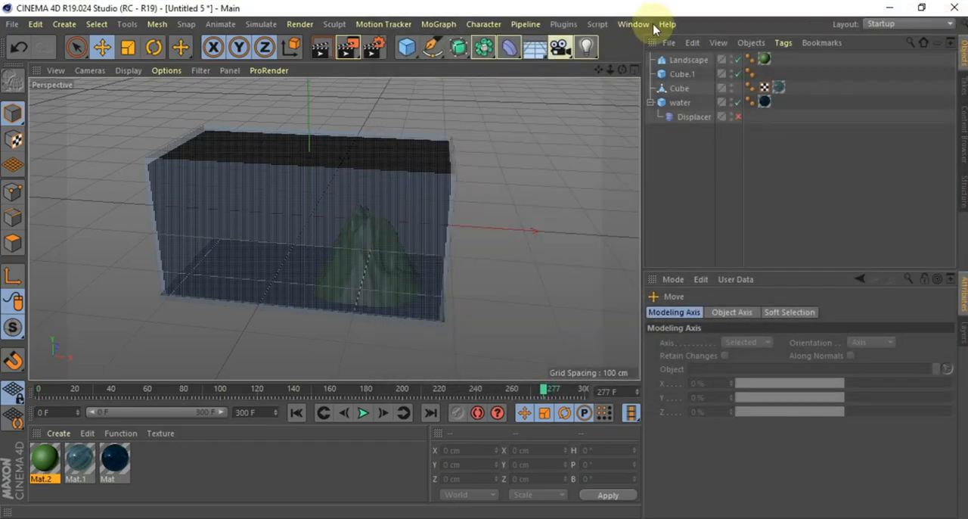
Render the animation to the Picture Viewer and fit the whole frame in its view
click(345, 47)
click(448, 320)
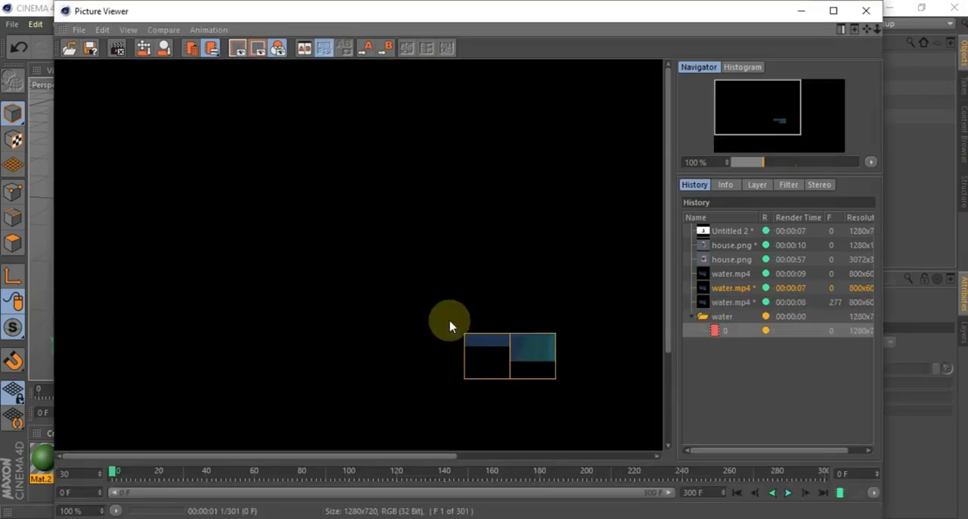
scroll(481, 317, down, 4)
scroll(481, 318, up, 2)
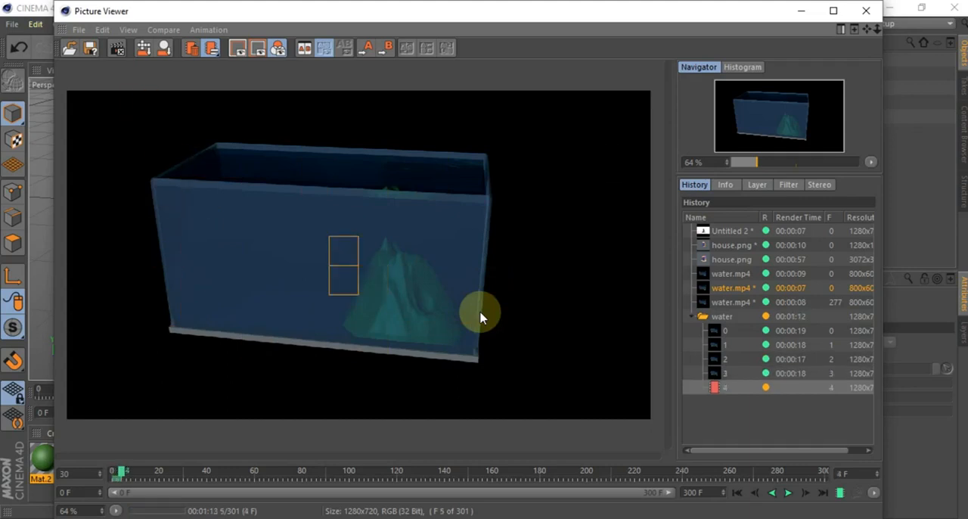
click(590, 518)
click(735, 92)
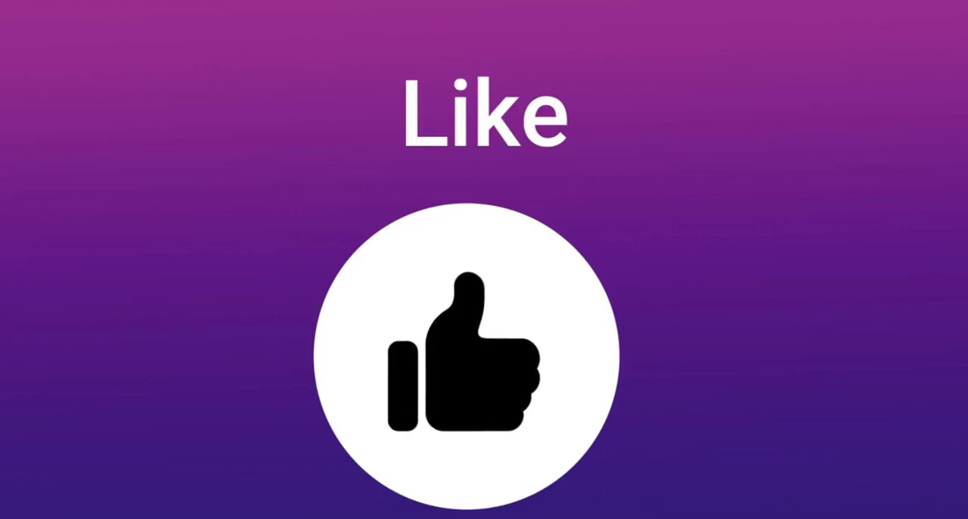